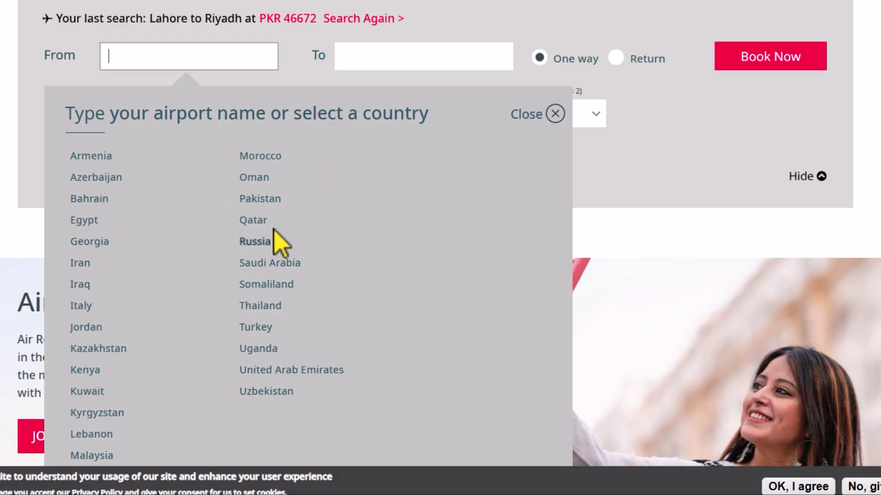
left_click(275, 202)
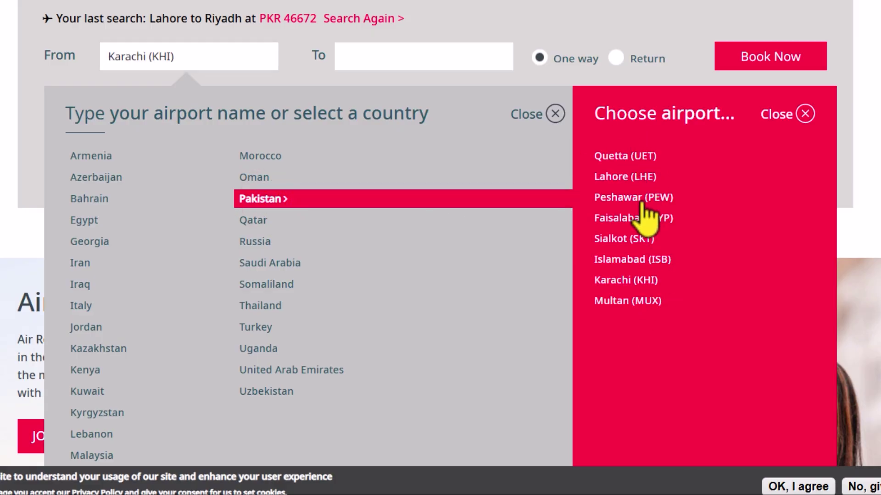
left_click(283, 265)
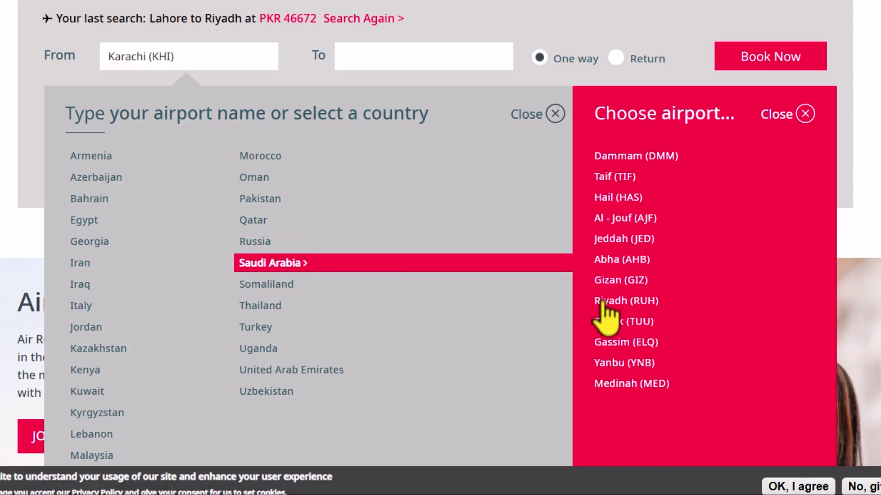
left_click(84, 198)
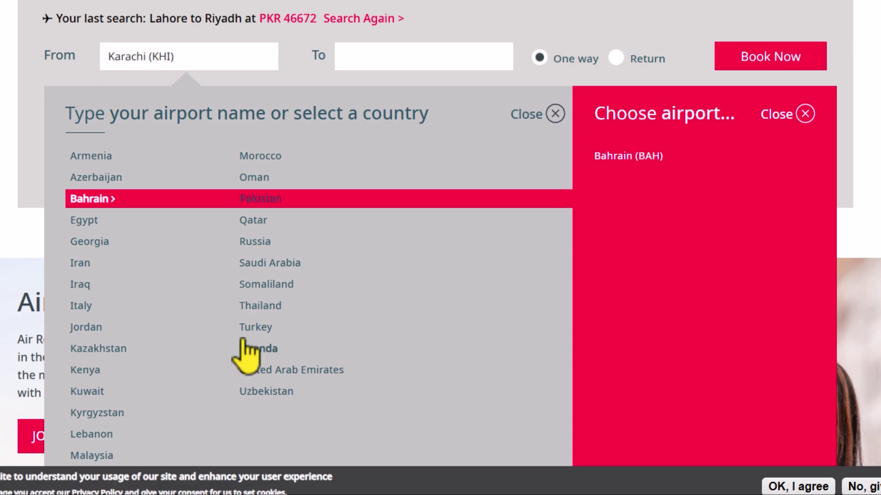
left_click(413, 22)
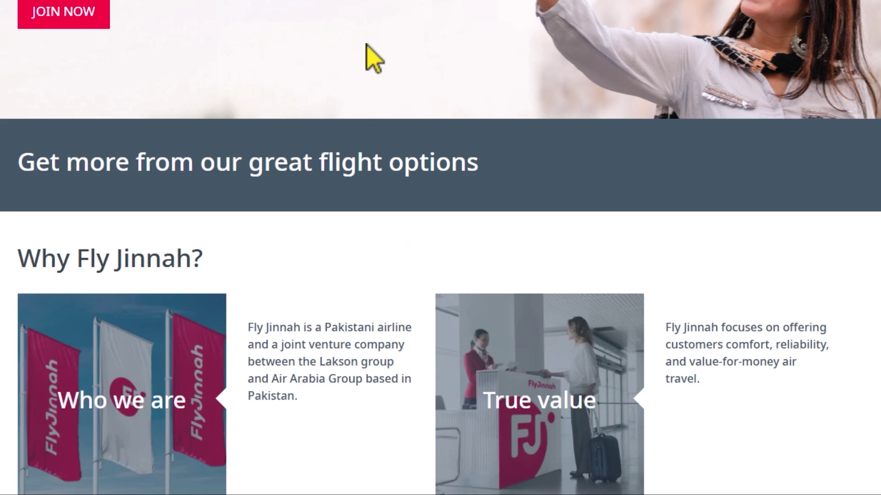
scroll(225, 204, "up", 5)
left_click(195, 30)
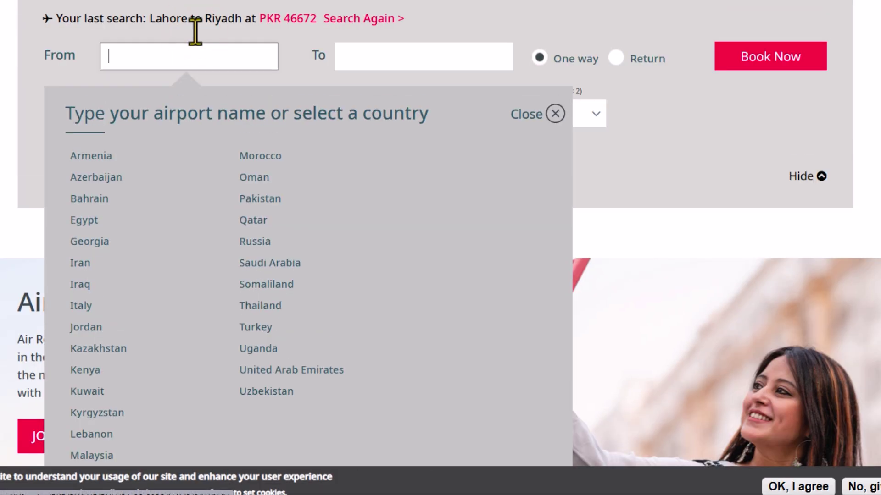
Step: Set a Lahore (LHE) to Riyadh (RUH) trip departing 28 May 2025
type("laho")
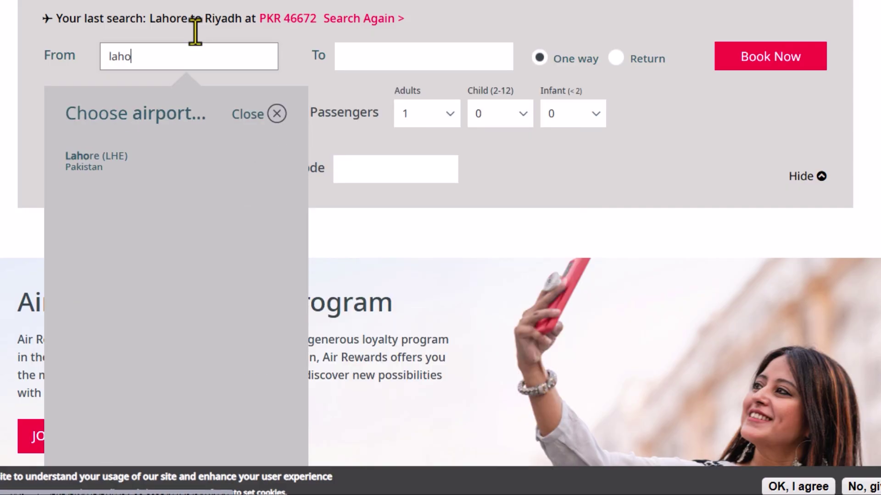
left_click(83, 164)
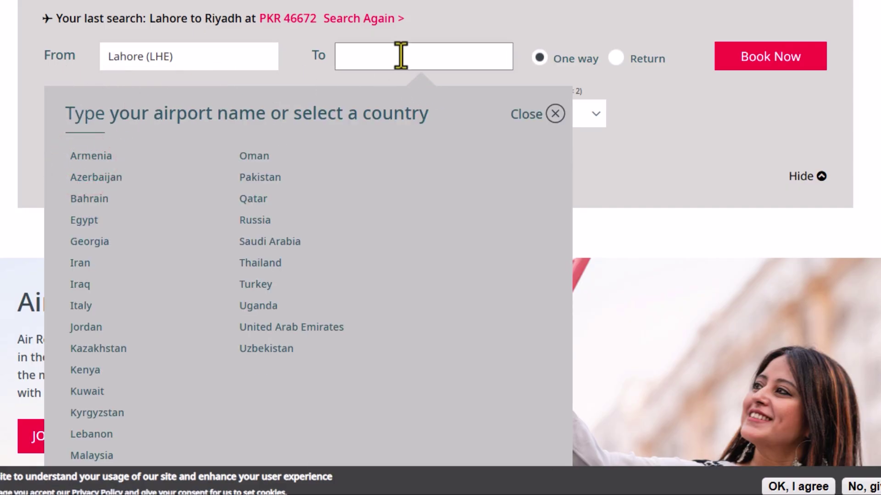
type("riy")
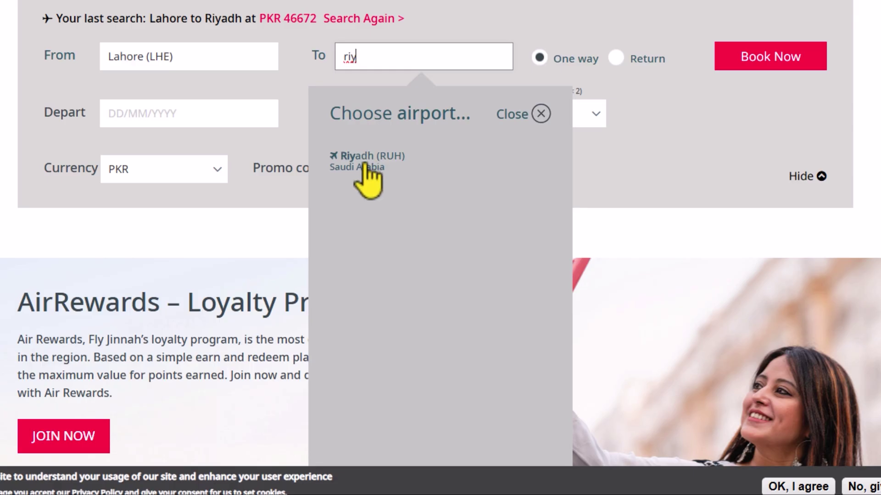
left_click(365, 164)
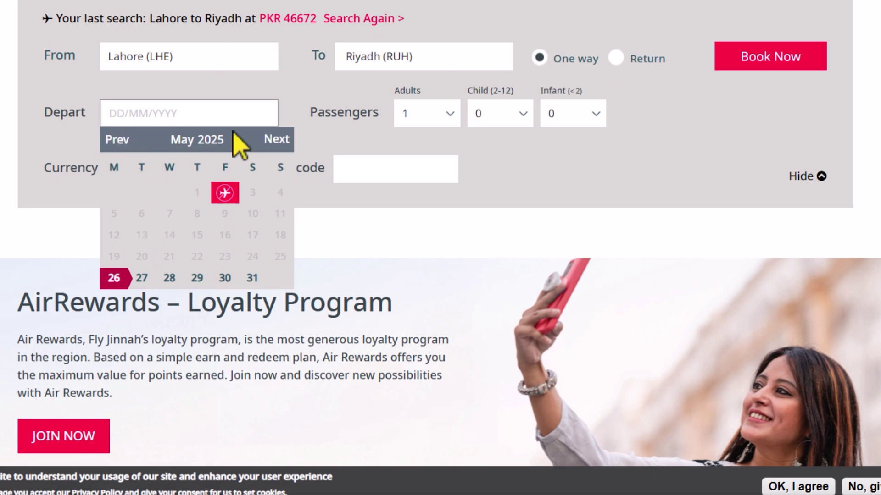
left_click(164, 278)
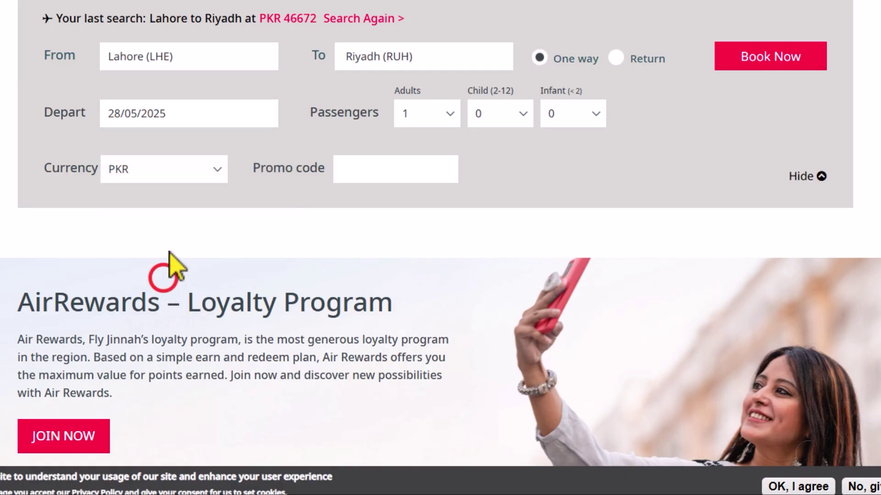
Step: Keep 1 adult, 0 children and PKR as the currency
left_click(438, 119)
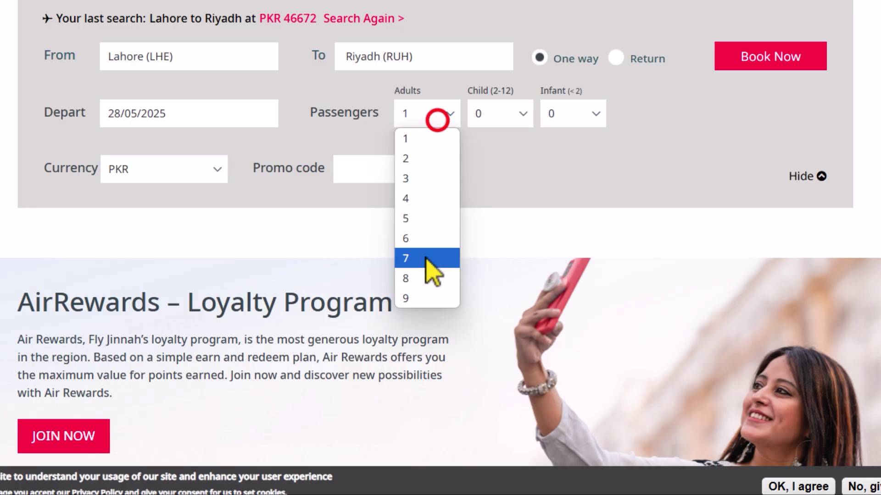
left_click(541, 177)
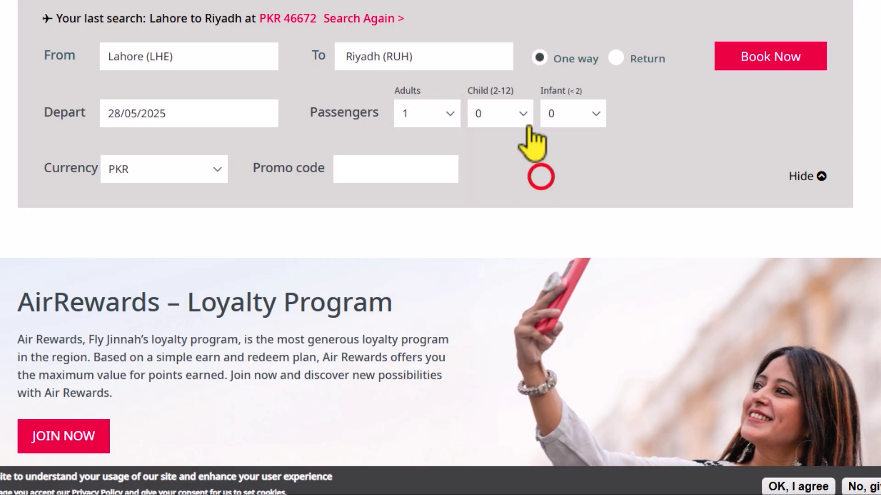
left_click(510, 119)
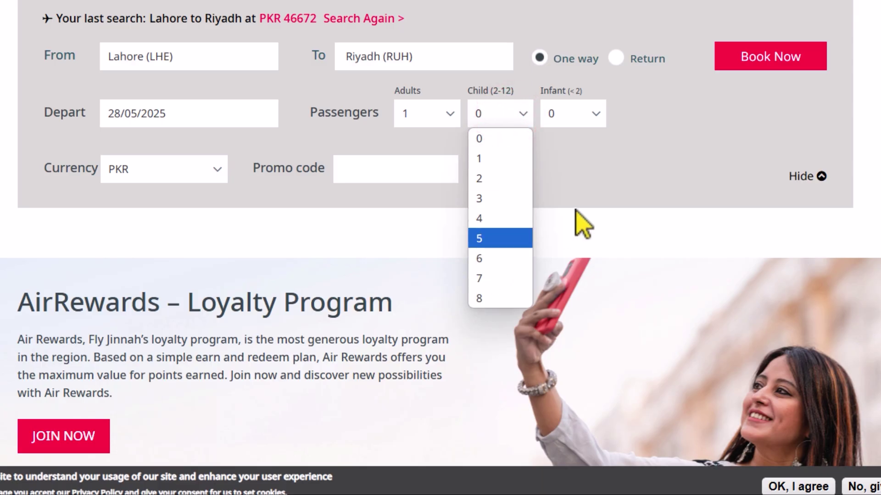
left_click(585, 196)
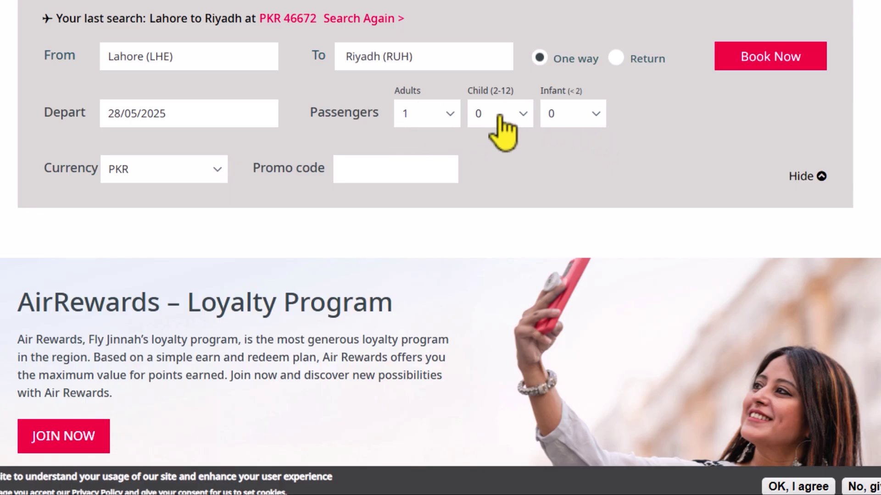
left_click(163, 169)
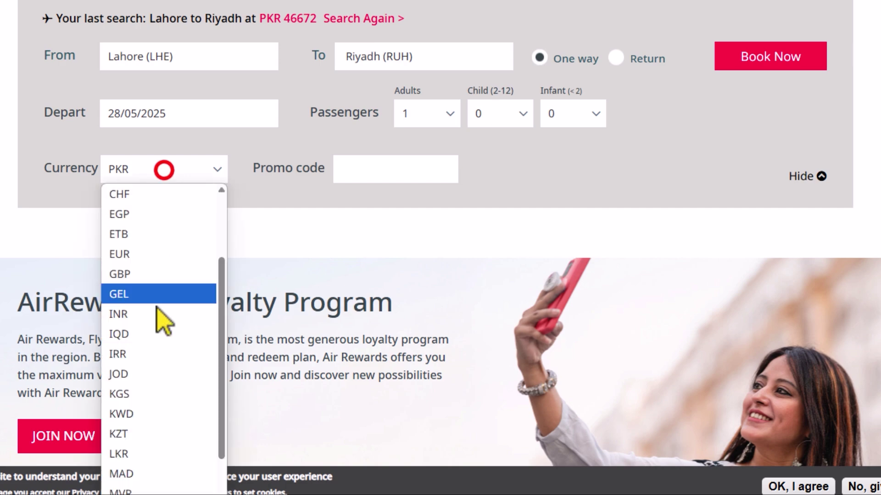
left_click(278, 196)
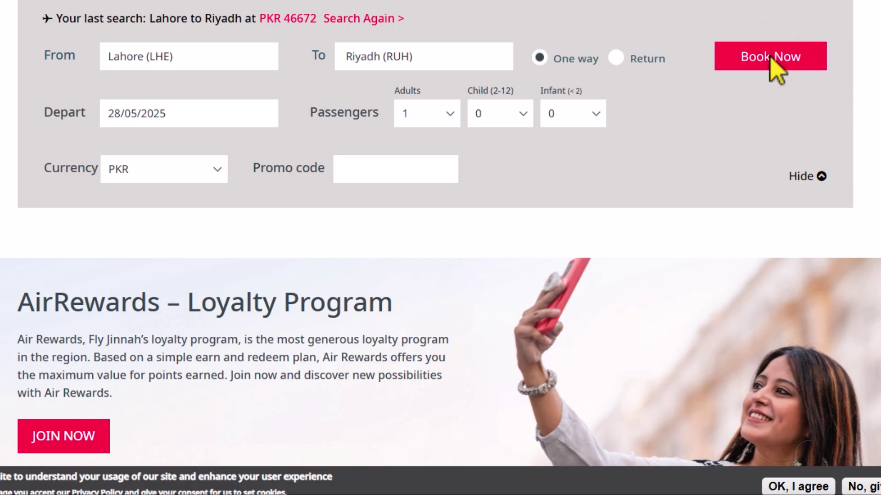
Step: Search for flights and review the first flight's route and duration
left_click(770, 58)
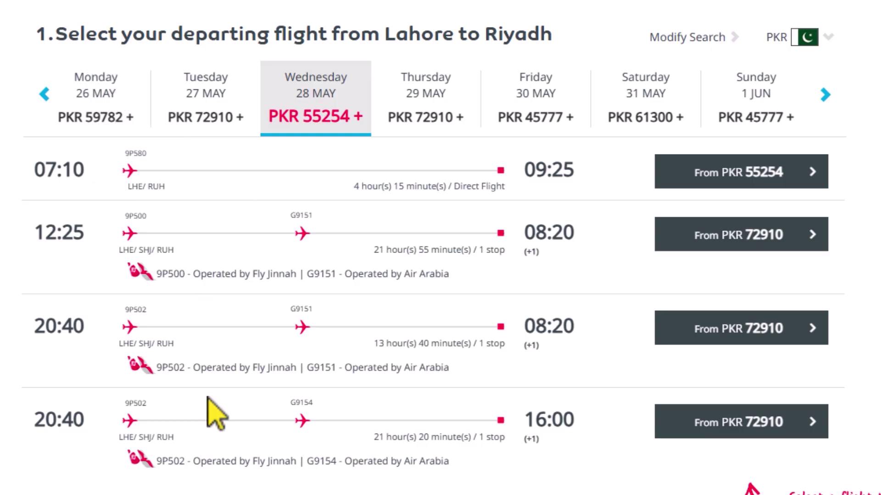
mouse_move(309, 421)
left_click_drag(456, 187, 507, 188)
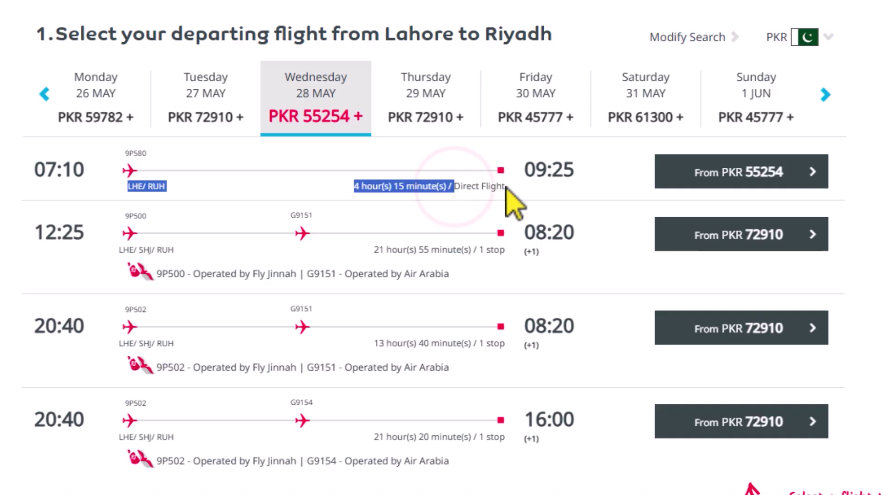
left_click(504, 186)
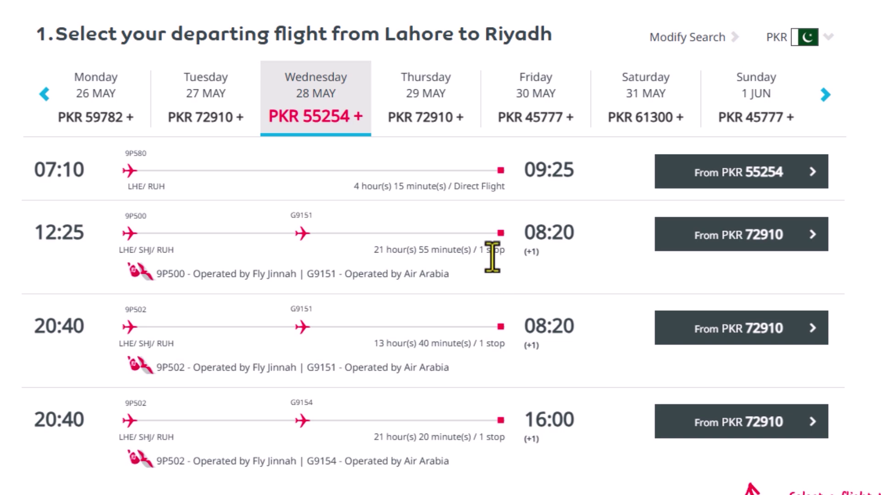
Step: Review the other flight rows and expand fares for the 07:10 direct flight from PKR 55254
left_click_drag(501, 253, 503, 254)
left_click_drag(478, 348, 505, 353)
left_click(480, 442)
left_click(502, 476)
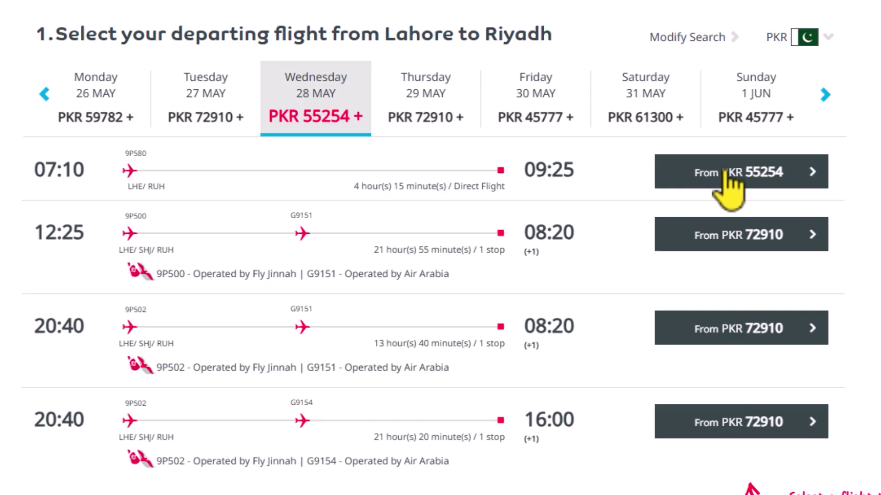
left_click(727, 177)
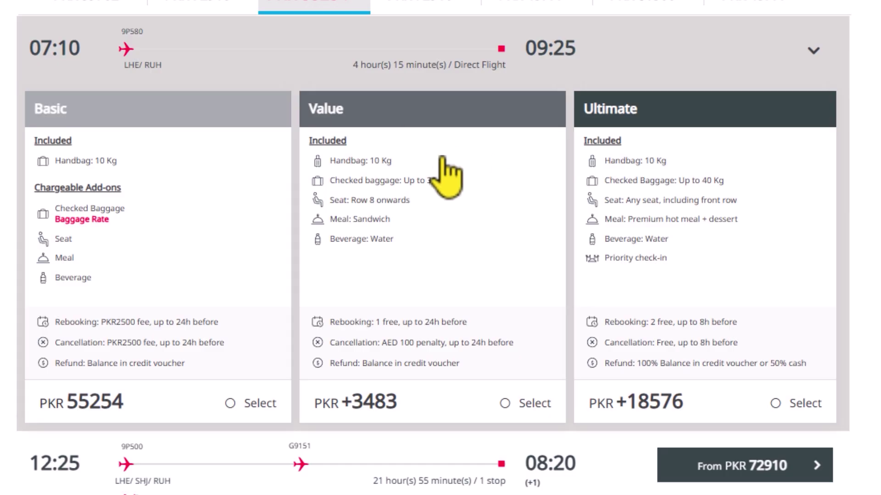
Step: Select the Value fare on flight 9P580 and view the PKR 58,737.37 summary
left_click(507, 404)
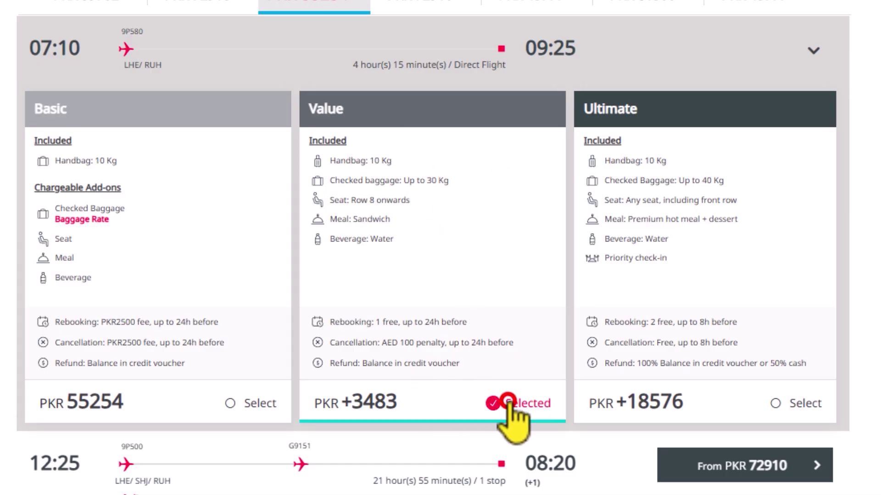
scroll(427, 280, "down", 2)
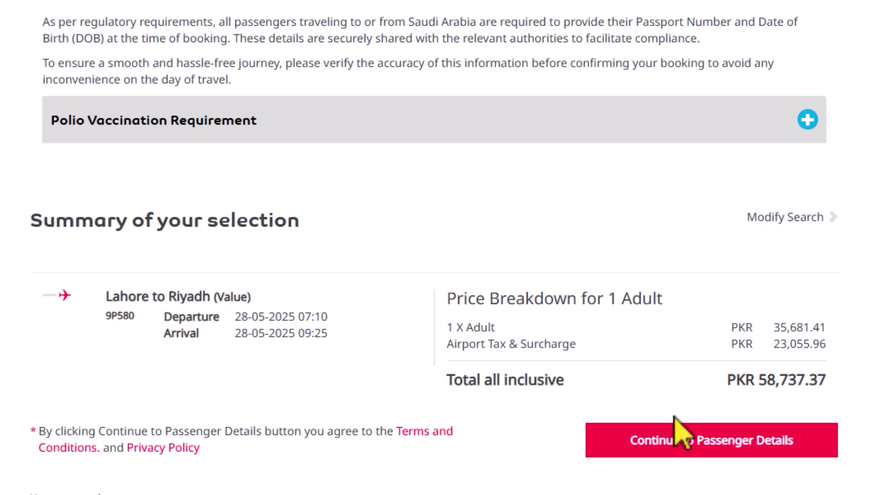
Step: Set the passenger's title to Mr. and enter the passenger's first and last name
left_click(715, 443)
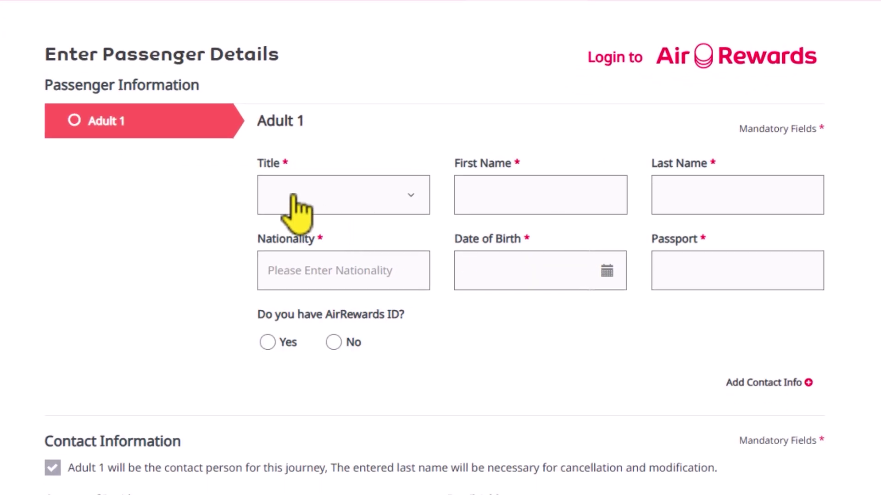
left_click(293, 195)
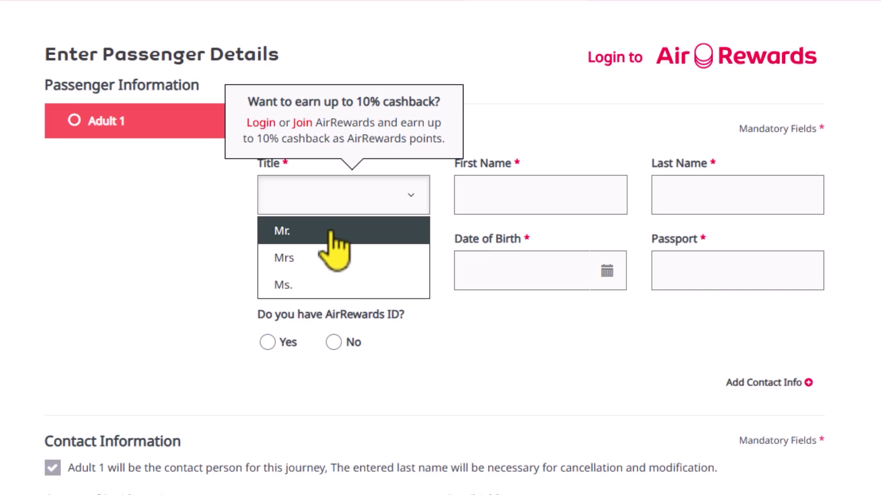
left_click(306, 229)
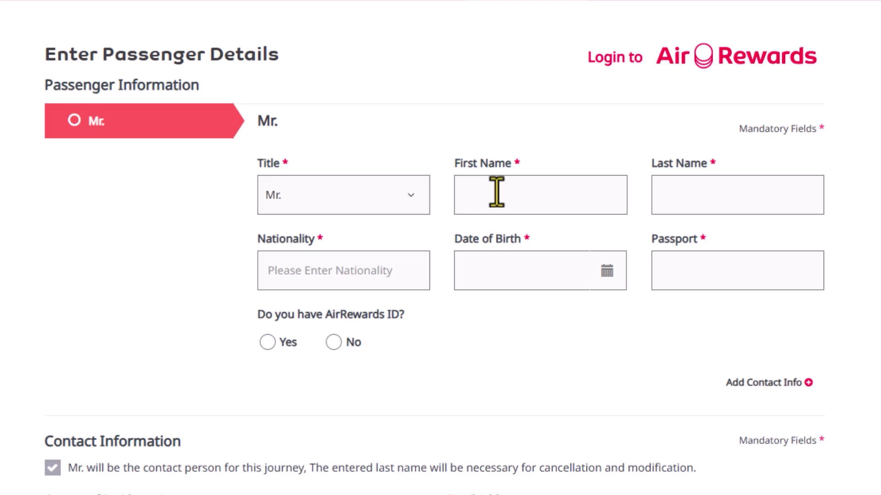
left_click(515, 191)
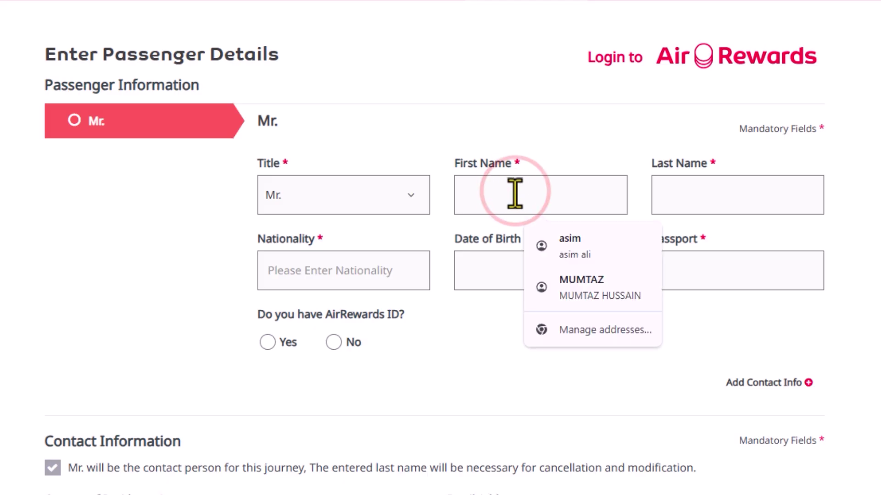
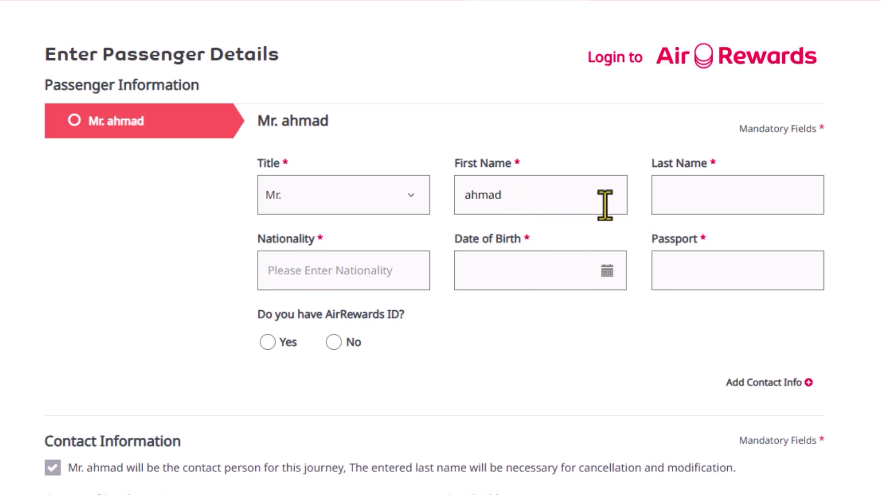
left_click(716, 206)
left_click(715, 206)
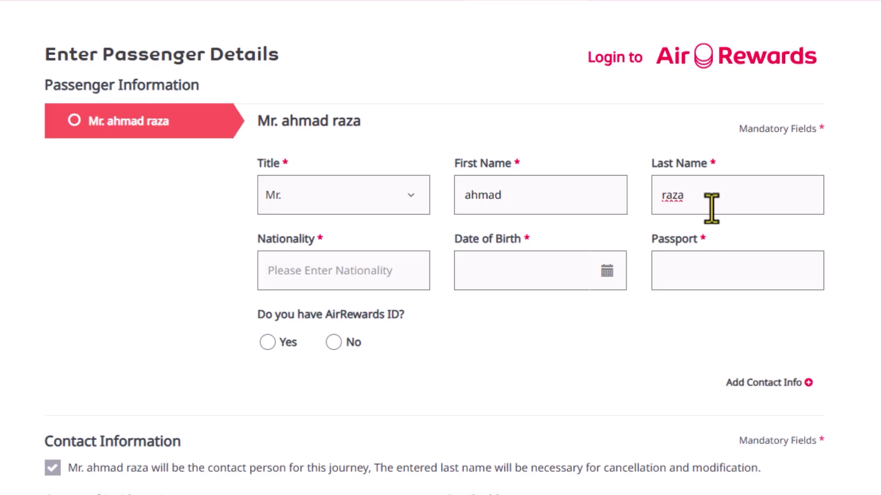
left_click(335, 270)
type("pak")
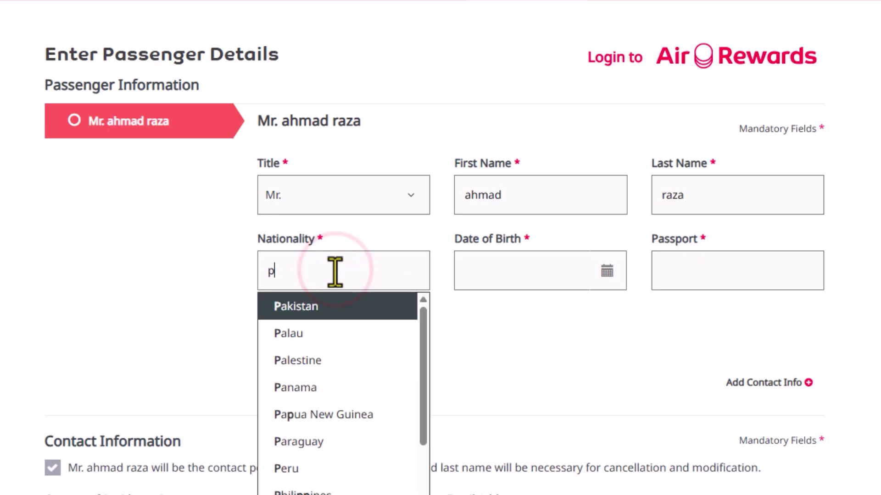
key("Return")
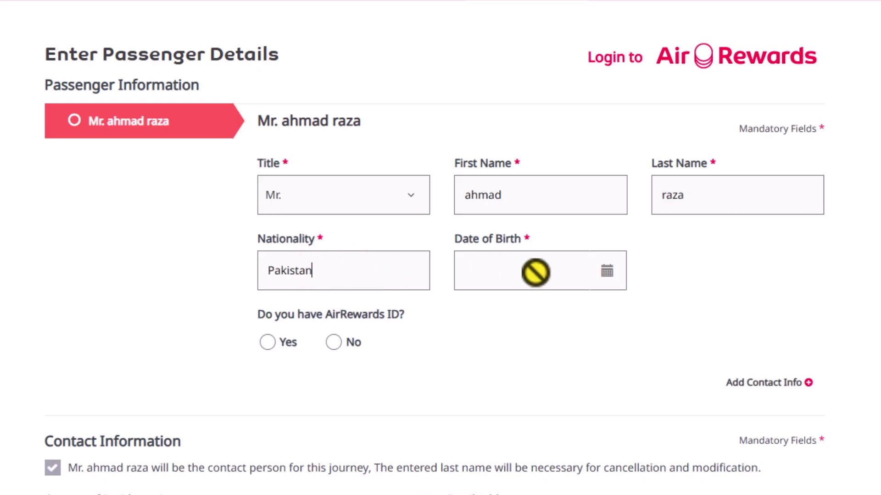
left_click(536, 272)
left_click(588, 307)
scroll(587, 367, "up", 3)
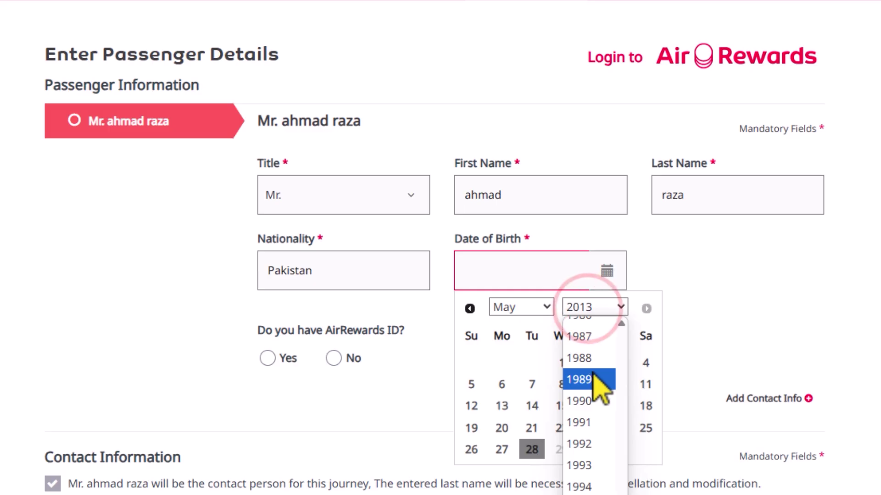
left_click(585, 378)
left_click(589, 385)
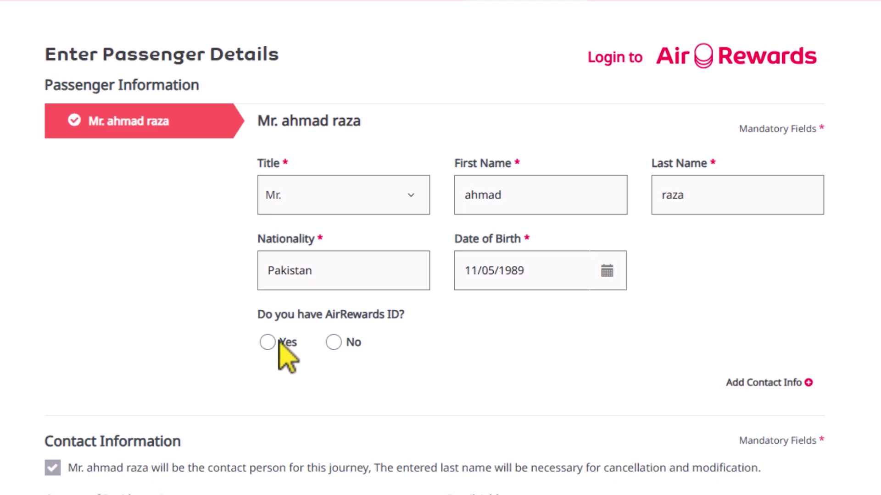
left_click(334, 343)
Step: Choose Pakistan as country of residence, complete contact details, and continue to extras
scroll(434, 255, "down", 3)
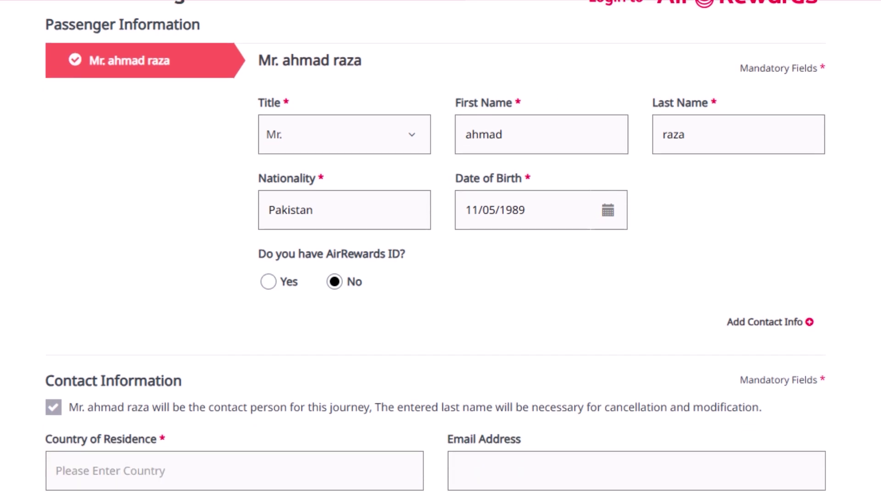
scroll(434, 248, "down", 2)
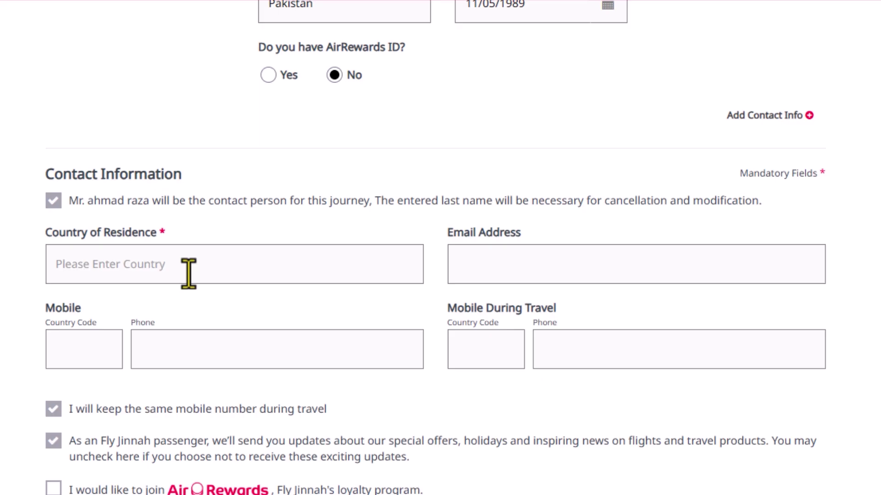
left_click(188, 274)
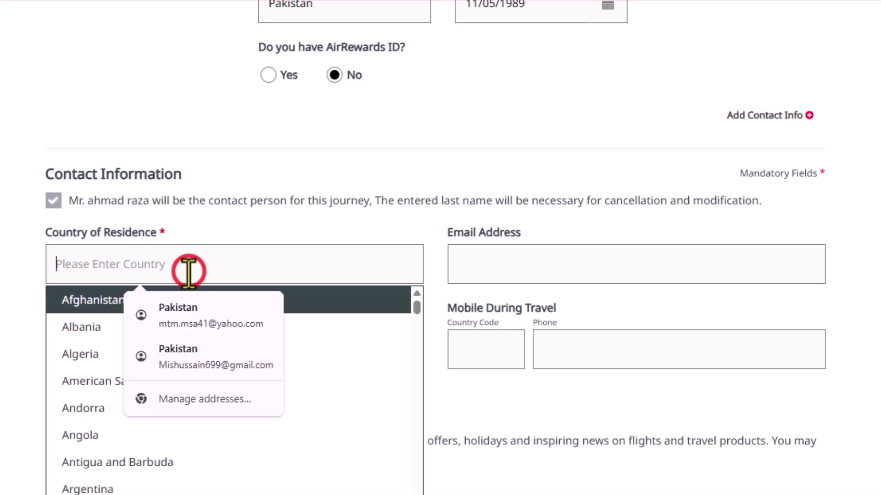
type("pak")
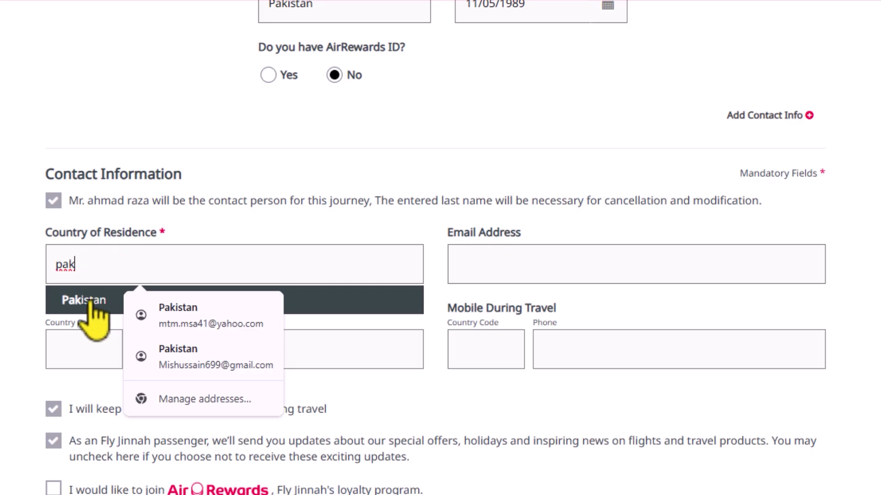
left_click(88, 299)
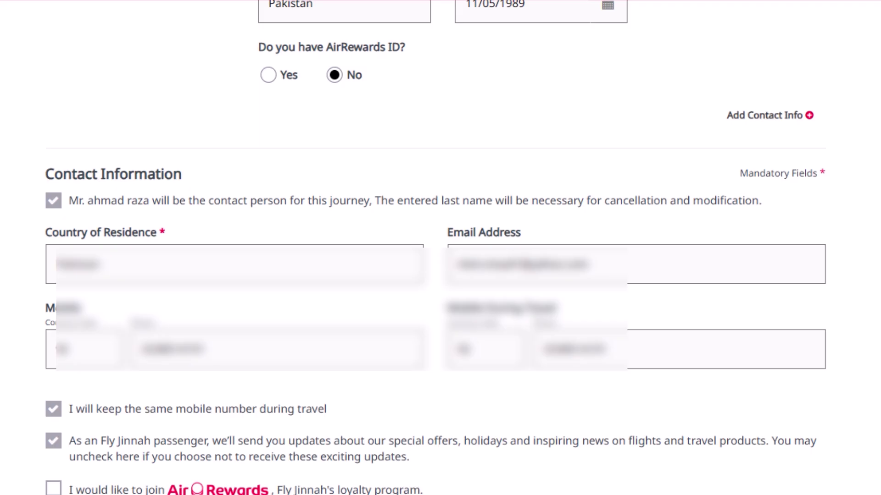
left_click(644, 440)
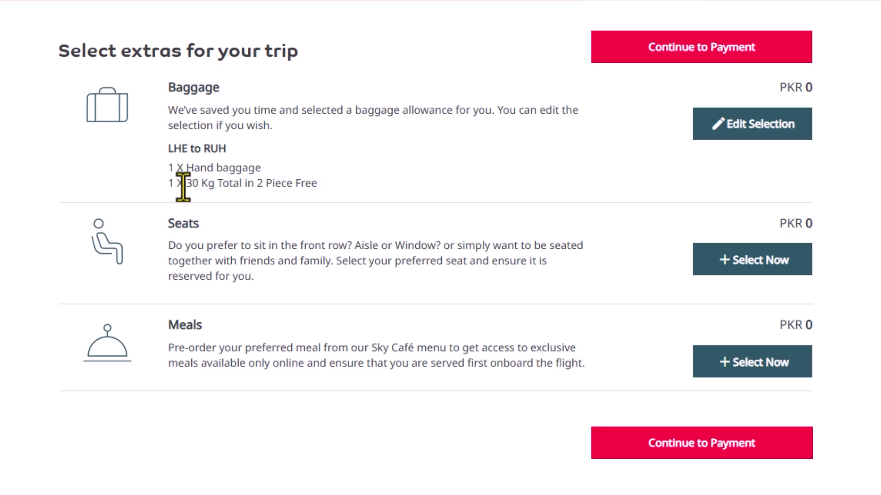
Step: Check baggage options and keep the free 30 kg in 2 pieces plus hand baggage
left_click_drag(167, 184, 332, 202)
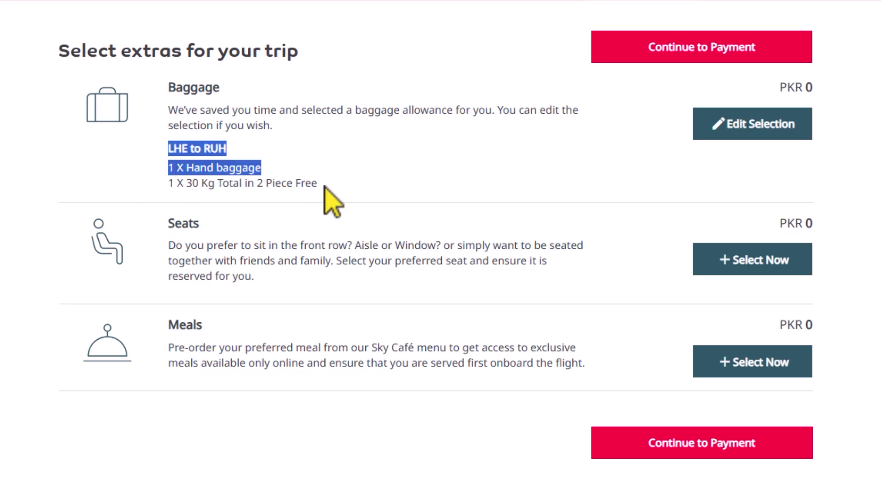
left_click(340, 181)
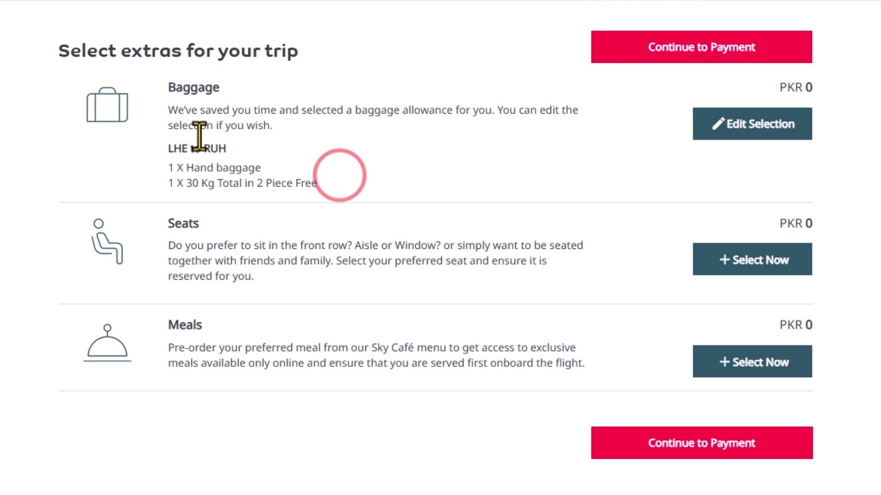
left_click(769, 137)
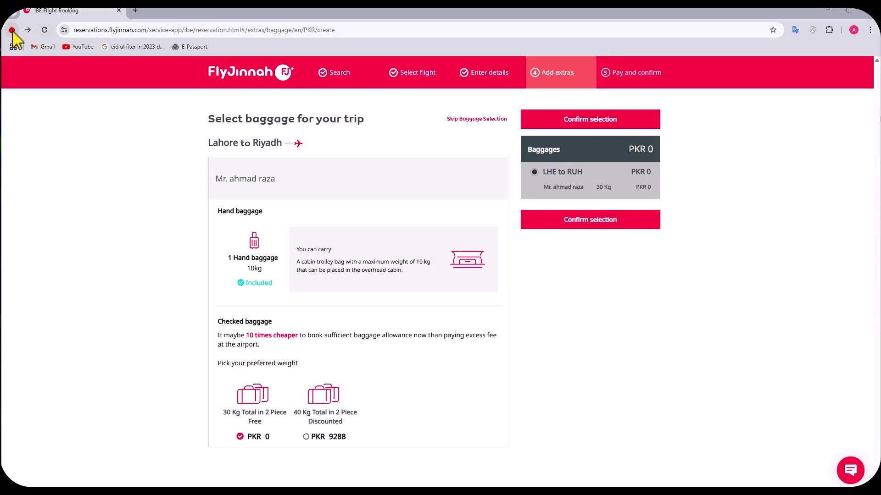
left_click(12, 30)
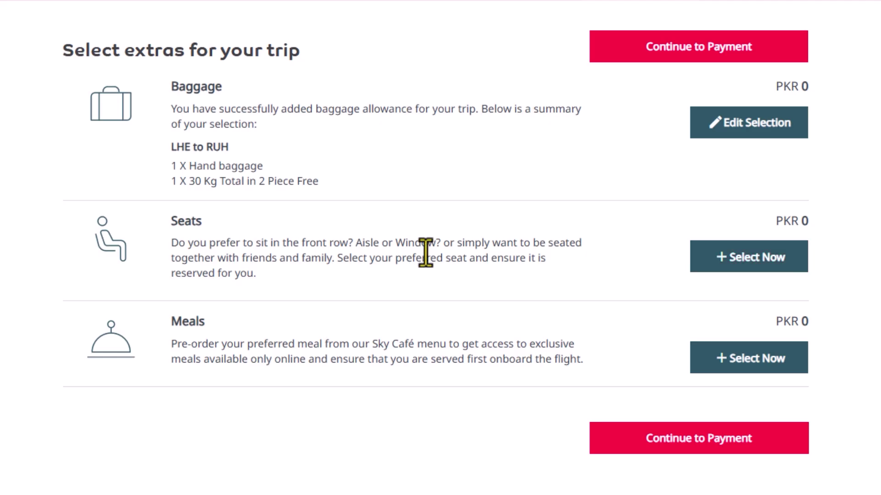
Step: Reserve free seat 19F on the Lahore–Riyadh flight's seat map
left_click(763, 264)
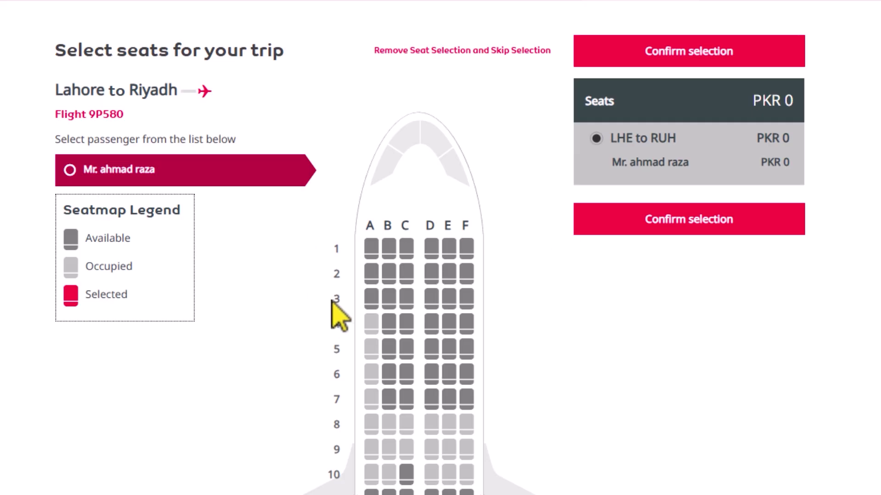
scroll(422, 345, "down", 2)
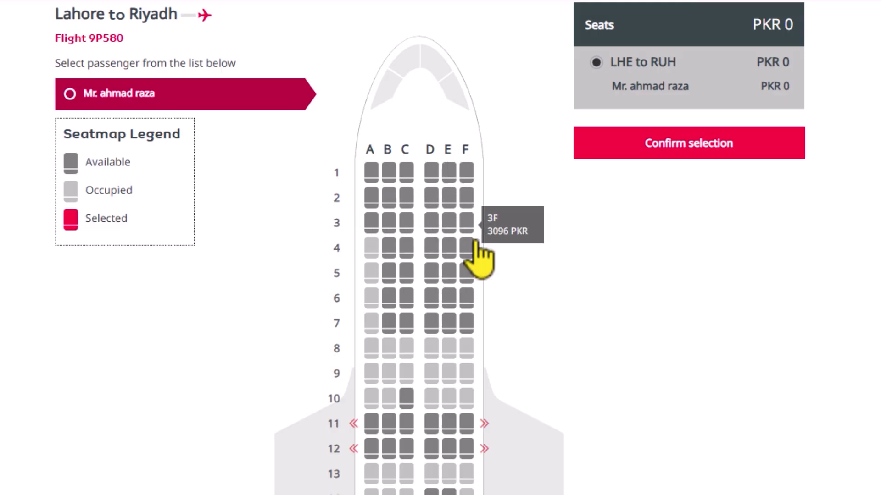
scroll(454, 427, "down", 4)
scroll(447, 427, "up", 2)
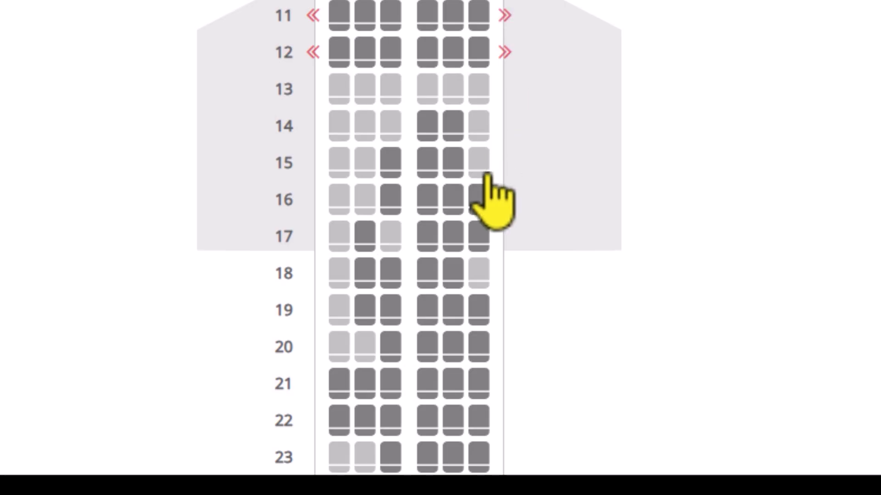
scroll(477, 250, "down", 6)
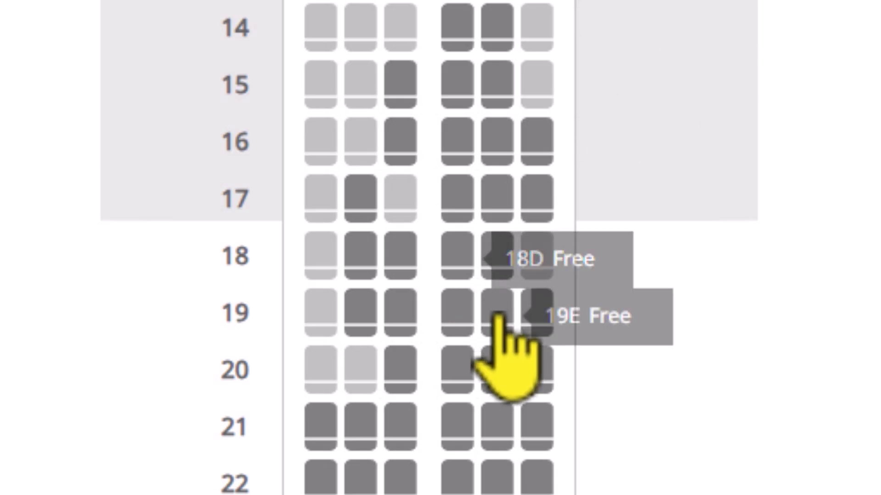
left_click(544, 322)
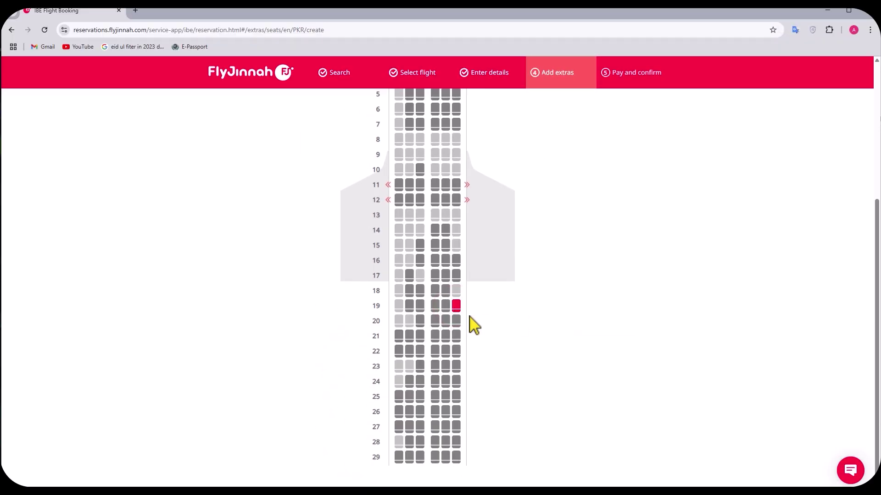
scroll(488, 323, "up", 5)
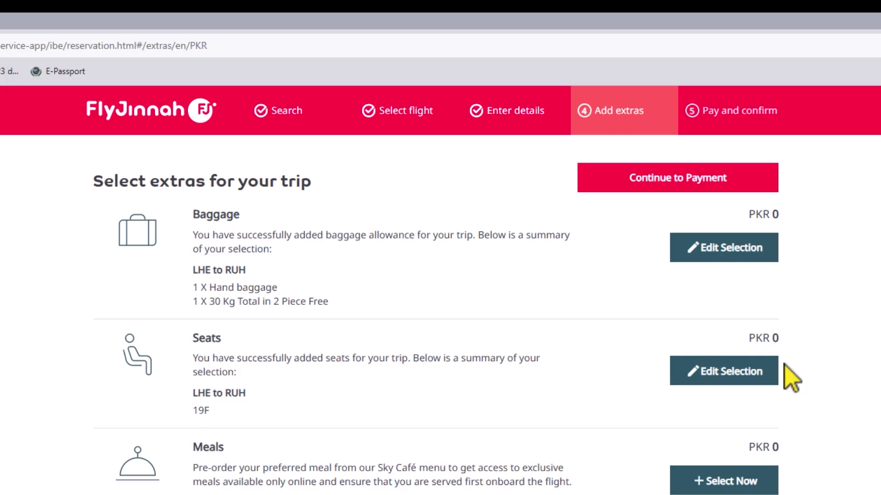
Step: Open the in-flight meal menu and browse the available meals
left_click_drag(192, 446, 248, 447)
left_click(304, 445)
left_click(719, 479)
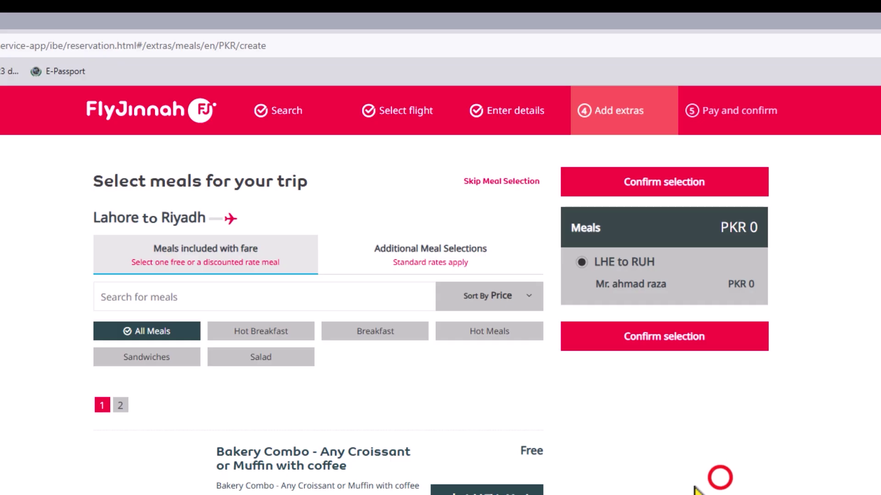
scroll(759, 487, "down", 5)
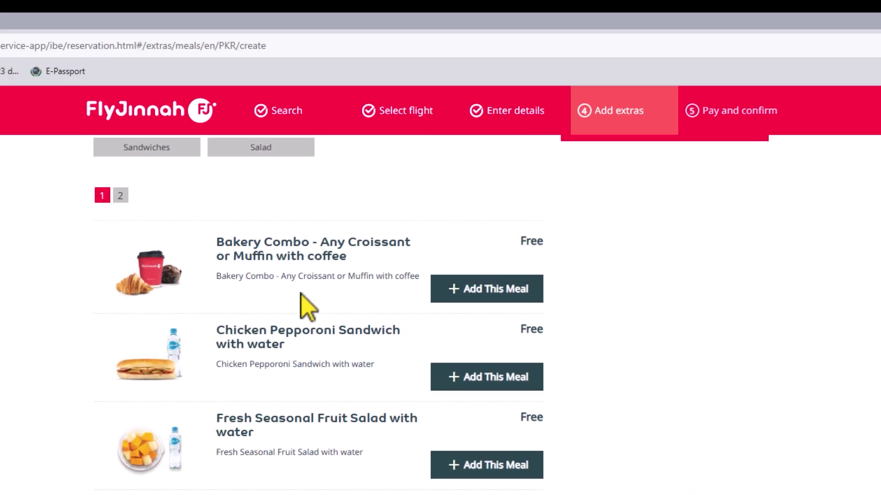
left_click_drag(505, 238, 579, 242)
scroll(590, 275, "down", 1)
left_click(592, 287)
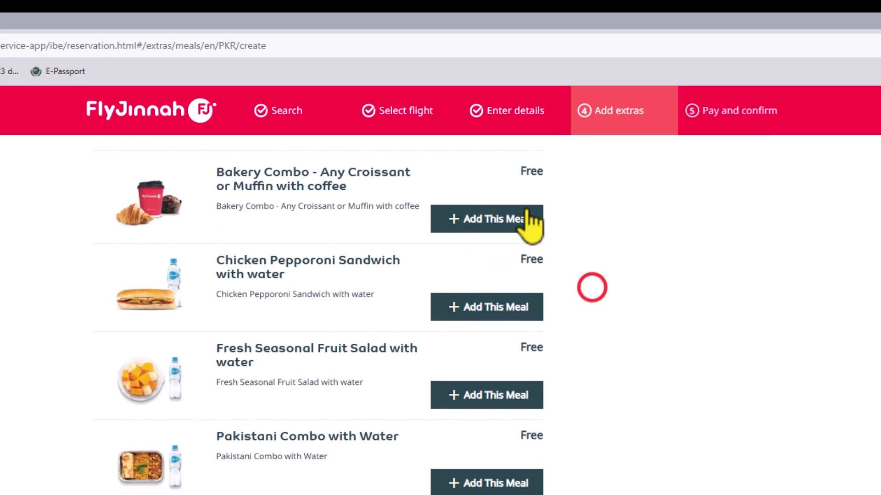
scroll(514, 314, "down", 5)
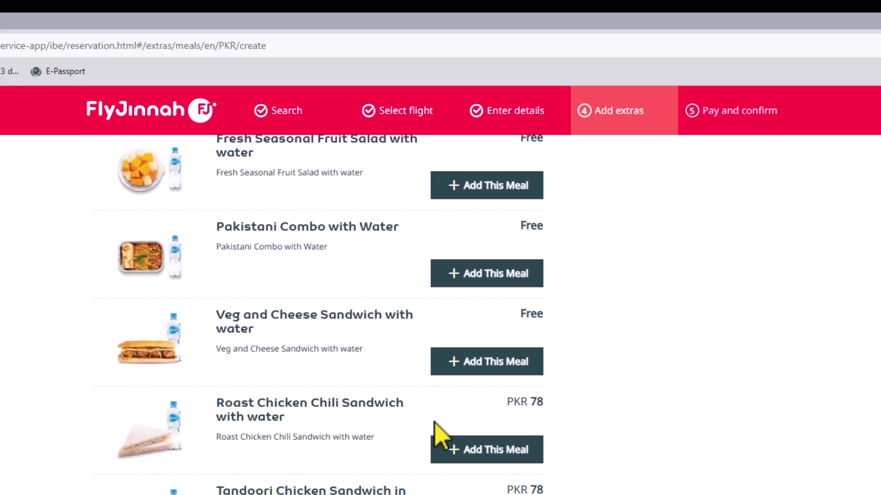
scroll(573, 413, "down", 3)
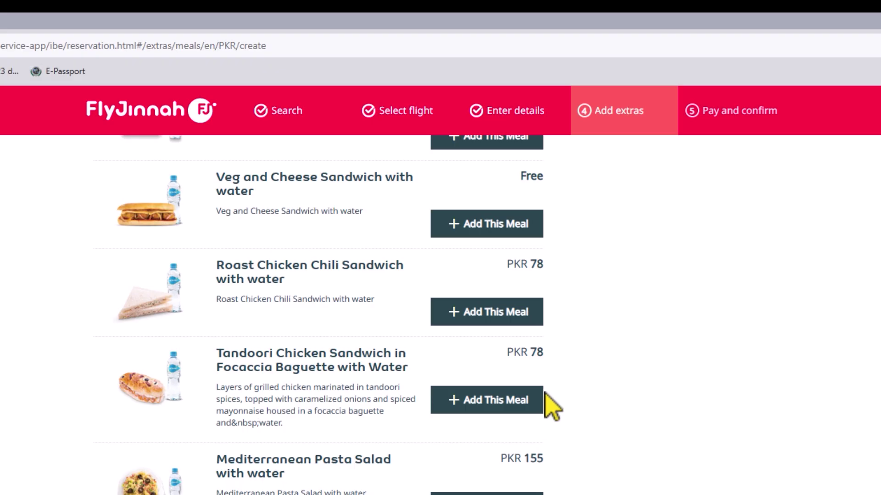
scroll(624, 482, "down", 2)
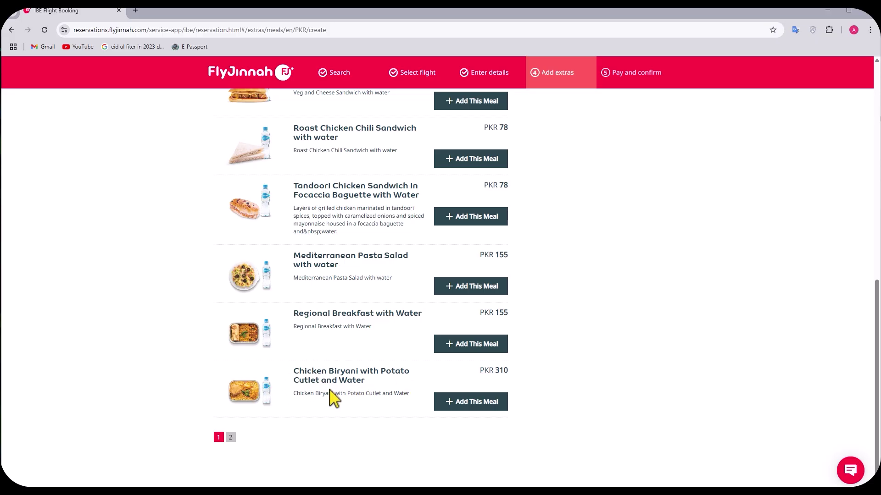
scroll(332, 397, "up", 1)
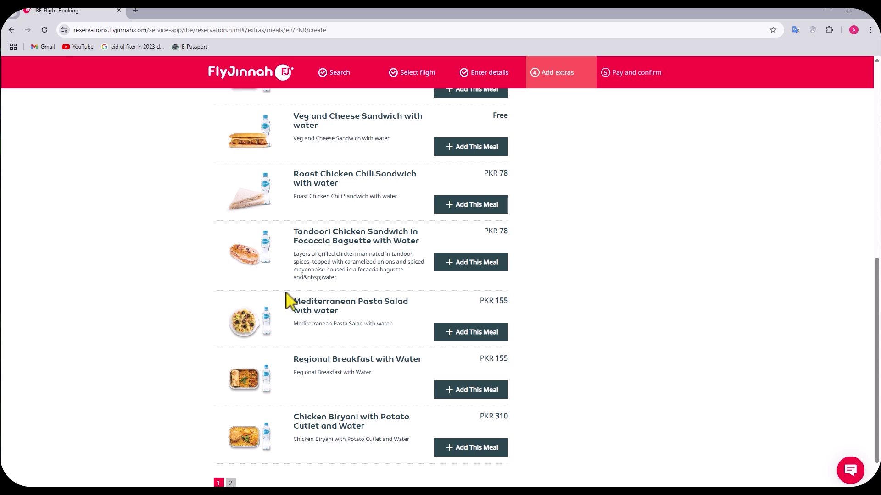
scroll(293, 296, "up", 1)
scroll(344, 298, "up", 1)
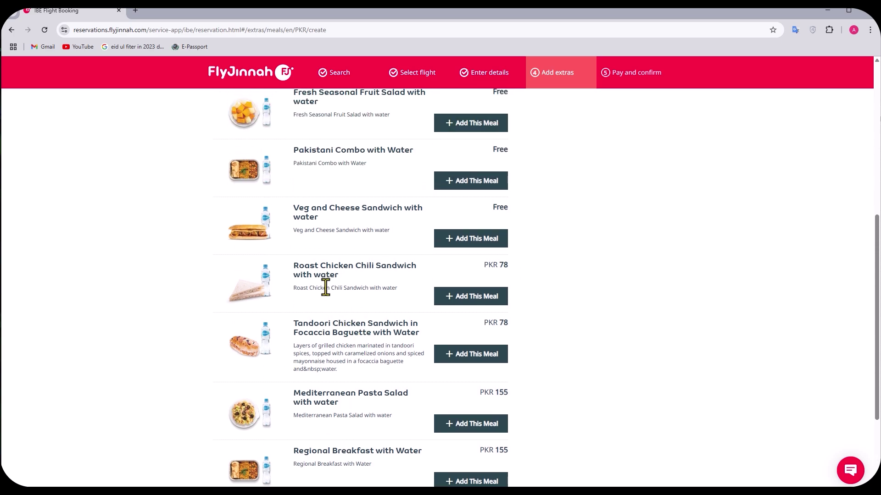
scroll(382, 304, "up", 1)
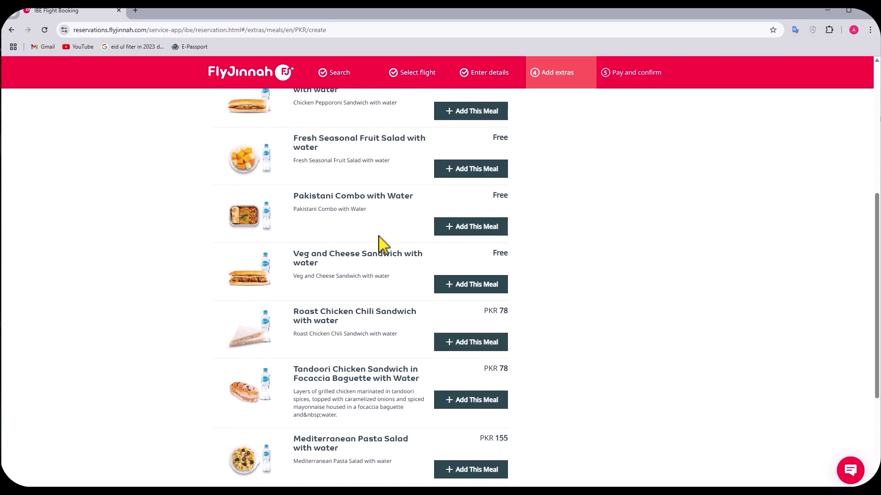
scroll(382, 235, "up", 4)
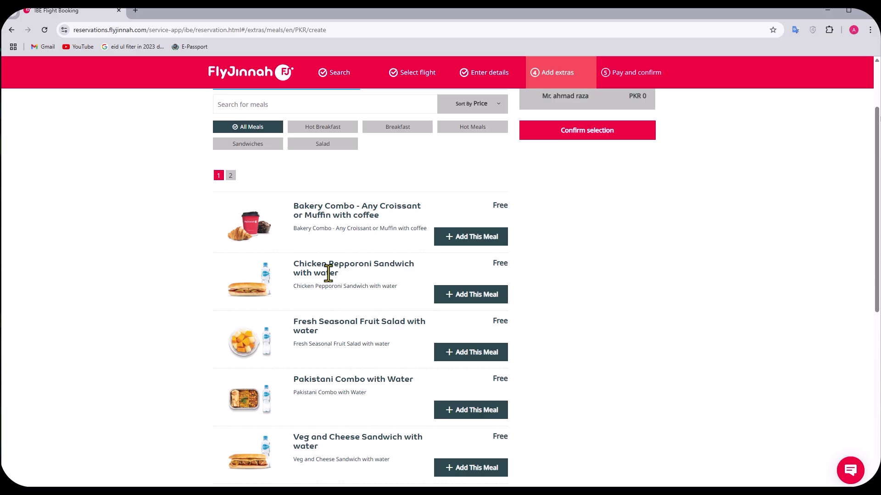
scroll(328, 274, "down", 1)
Step: Add one free Pakistani Combo with Water meal for the passenger and confirm it
left_click_drag(297, 334, 442, 338)
left_click(441, 331)
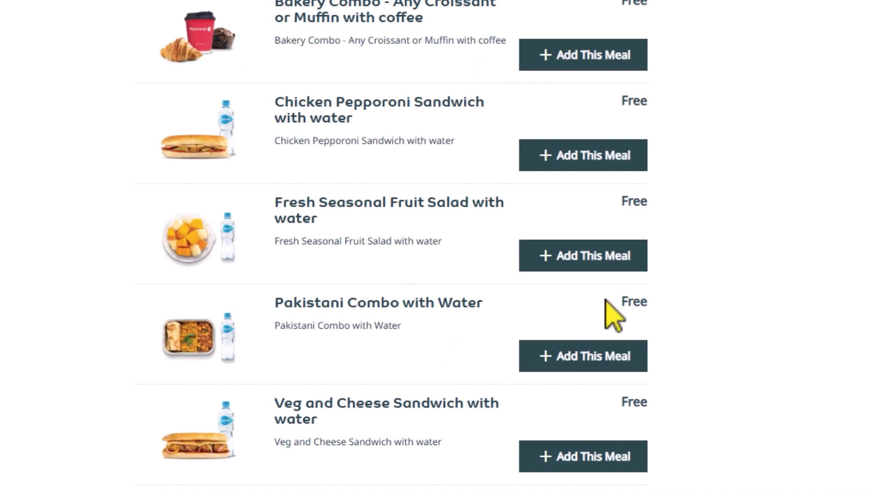
left_click_drag(605, 298, 681, 312)
left_click(676, 330)
left_click(562, 356)
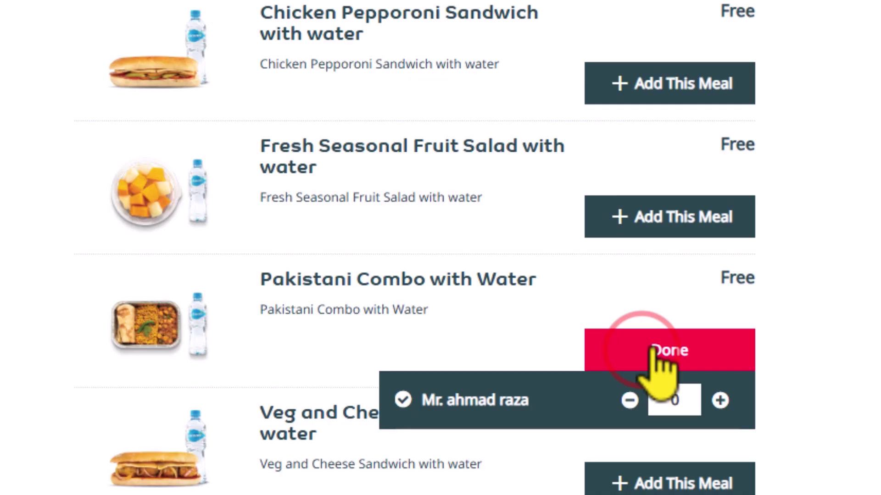
left_click(720, 400)
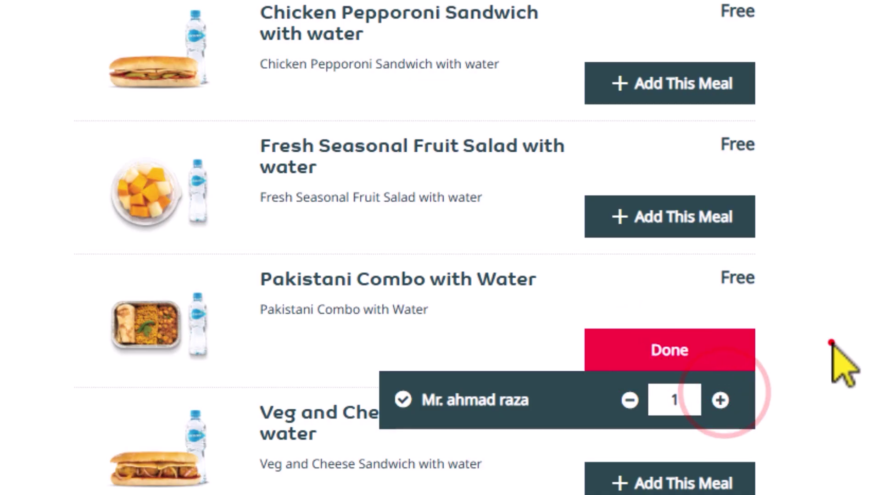
left_click(829, 349)
scroll(398, 320, "up", 2)
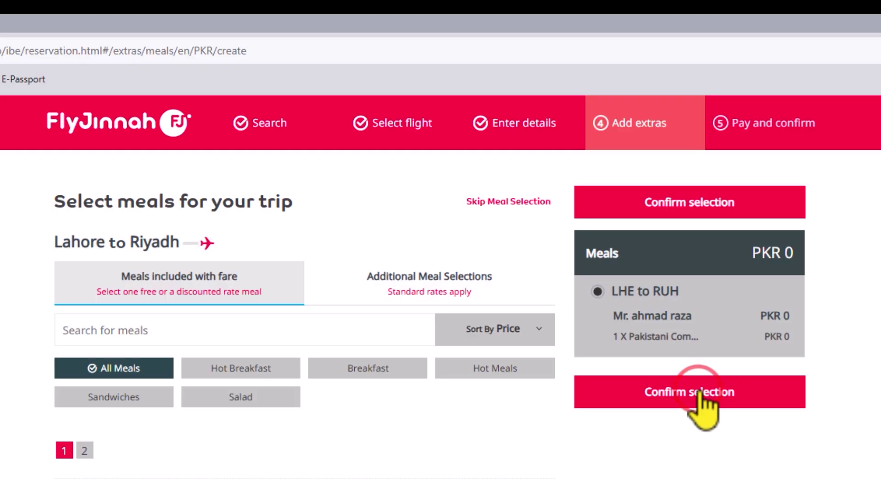
left_click(698, 393)
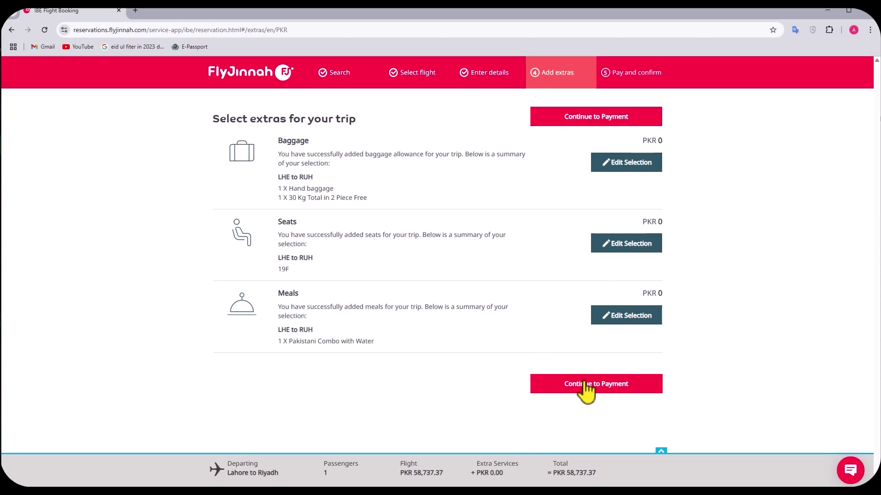
Step: Go to payment, compare Master, NAYAPAY and Pay Later, then choose Visa Credit/Debit Cards
left_click(581, 386)
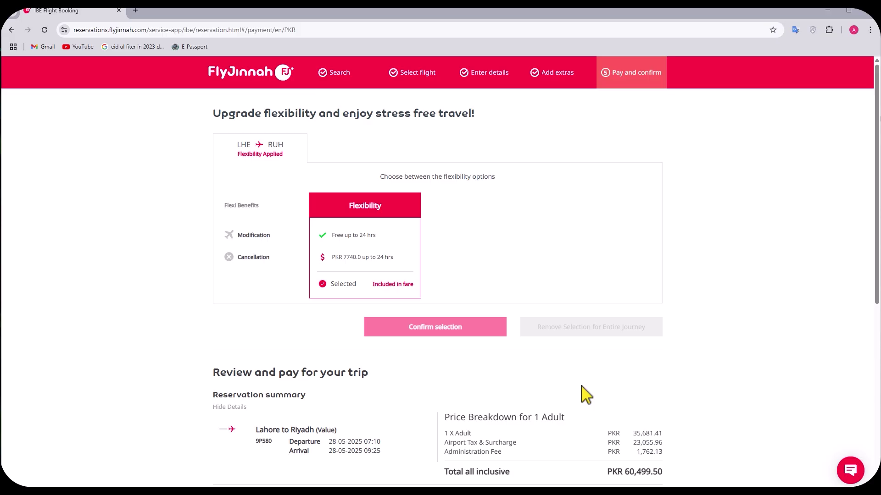
scroll(573, 394, "down", 7)
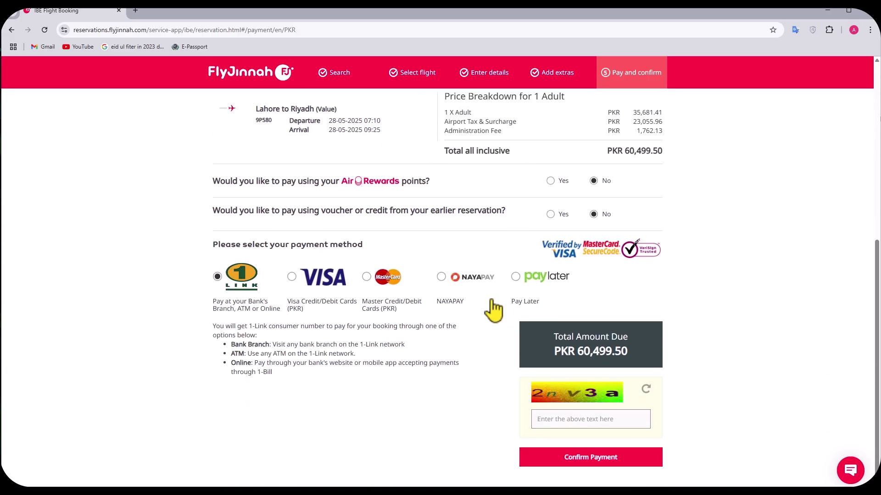
scroll(491, 300, "down", 1)
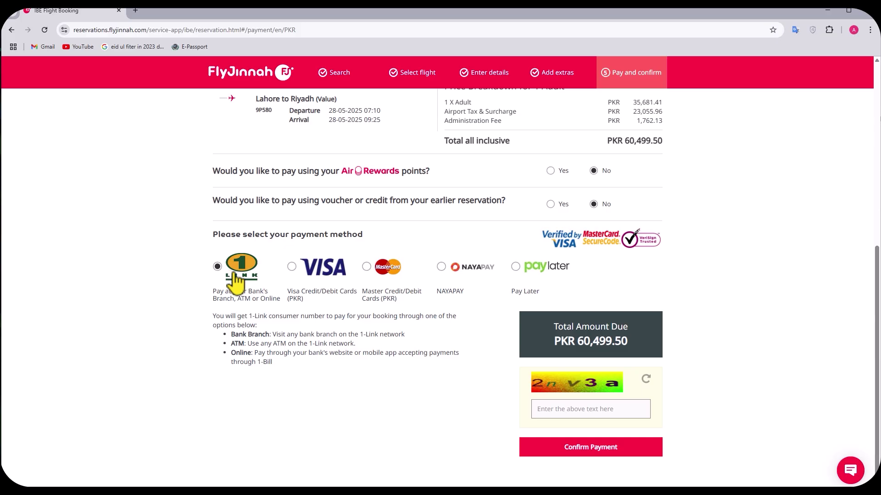
left_click(291, 267)
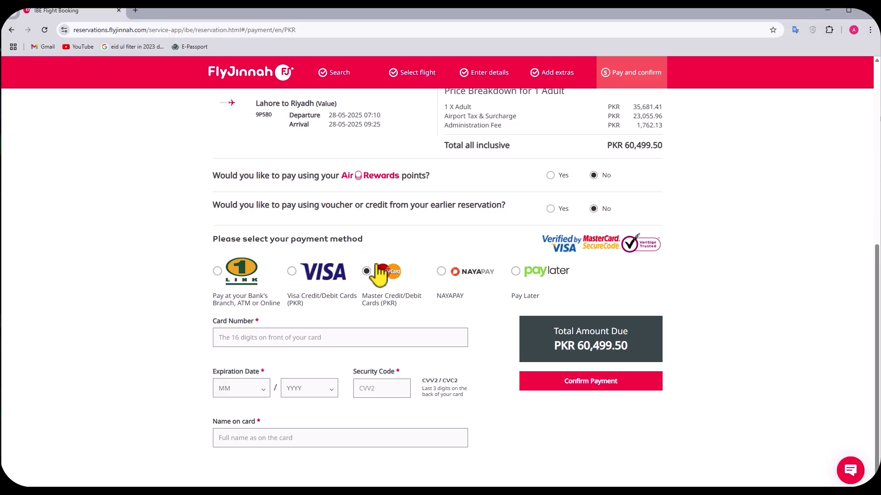
left_click(441, 272)
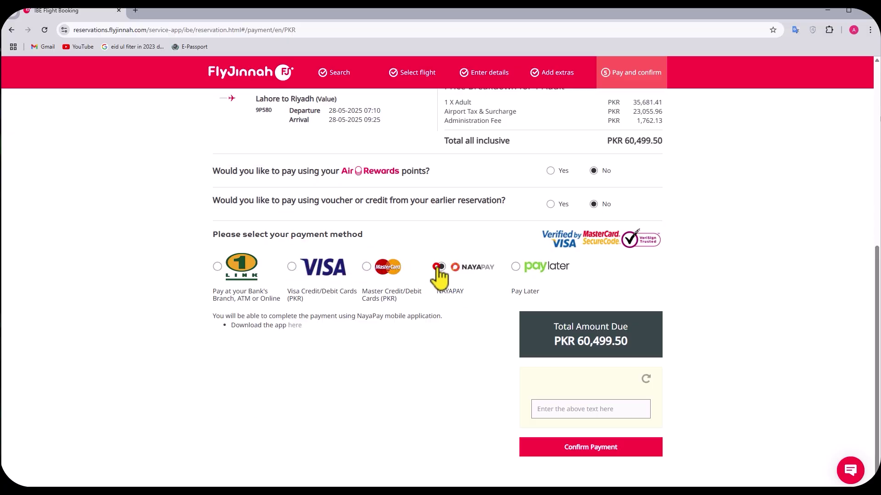
left_click(515, 268)
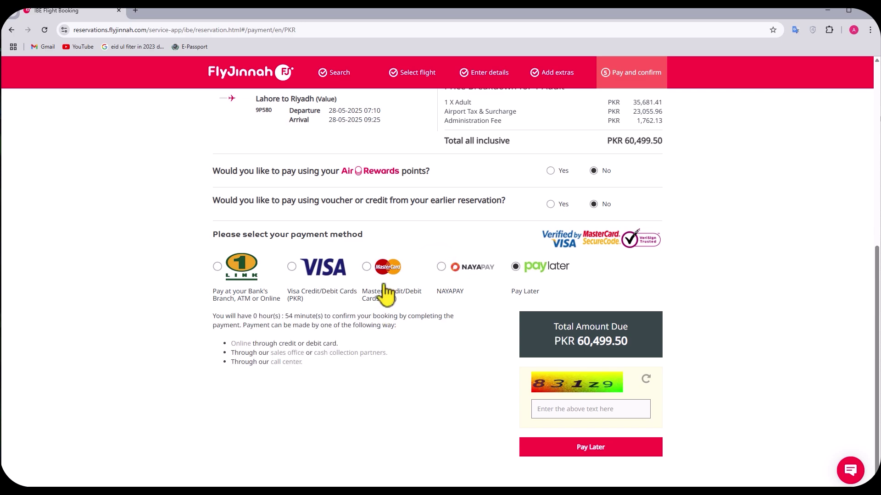
left_click(292, 268)
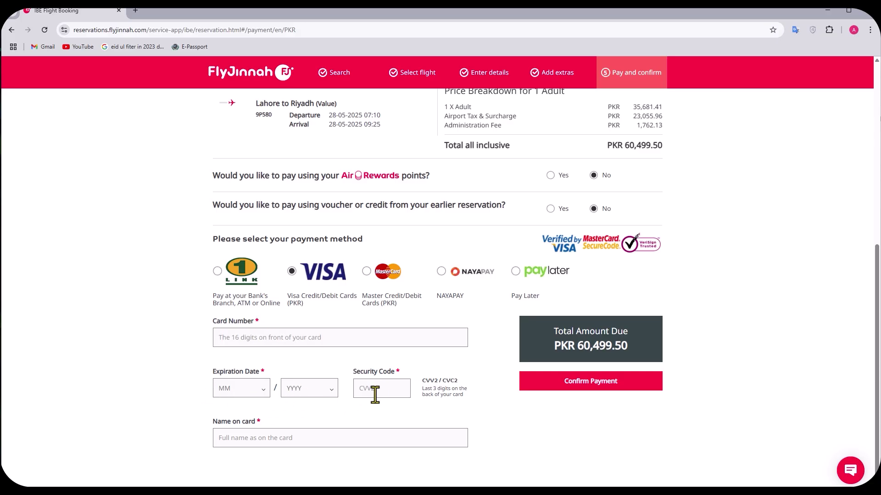
Step: Set the card expiry to month 4, year 2029
left_click(250, 389)
left_click(236, 452)
left_click(299, 388)
left_click(312, 248)
Step: Enter the card security code and the cardholder's name on card
left_click(380, 389)
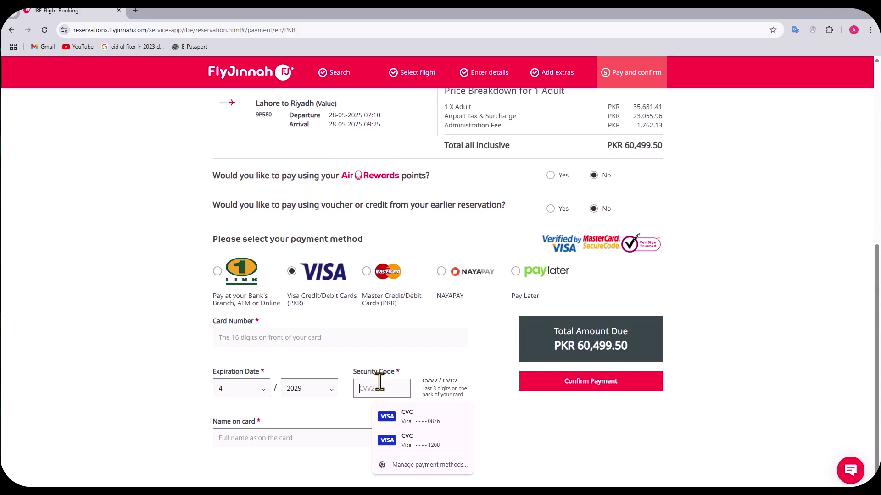
left_click(339, 418)
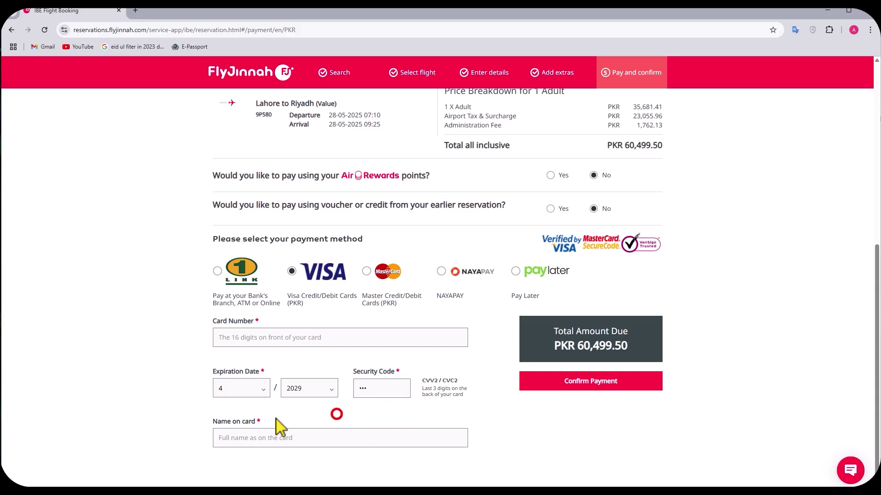
left_click(240, 435)
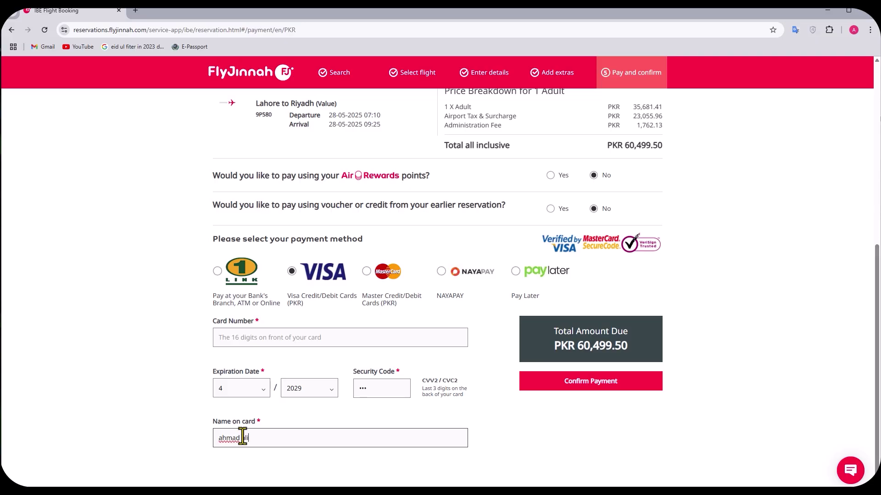
left_click(581, 438)
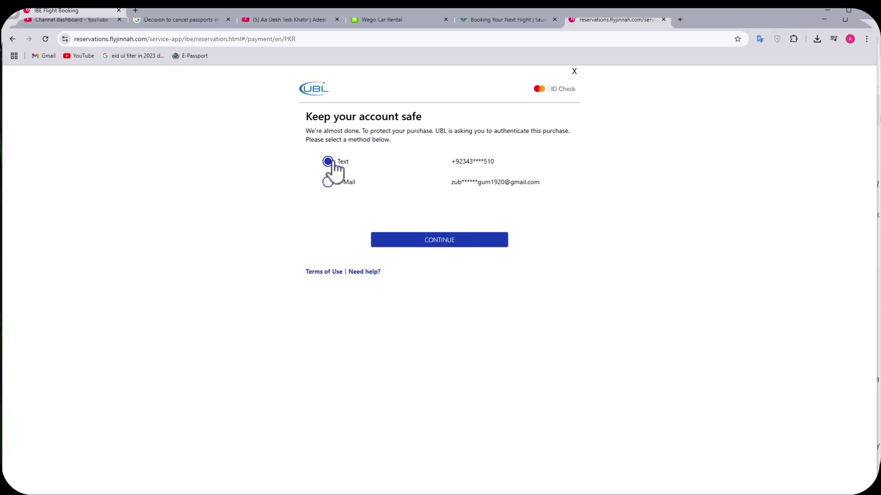
Step: Authenticate the UBL payment by e-mail verification code to confirm the Lahore–Riyadh booking
left_click(328, 183)
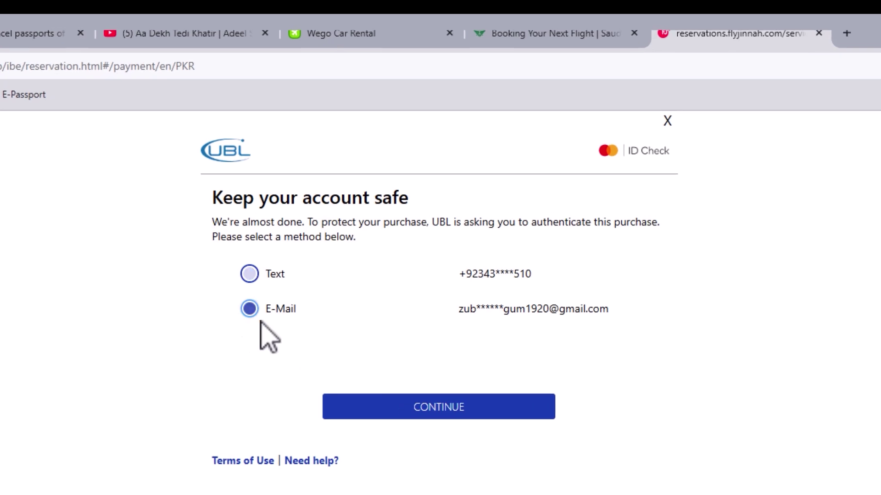
left_click(397, 413)
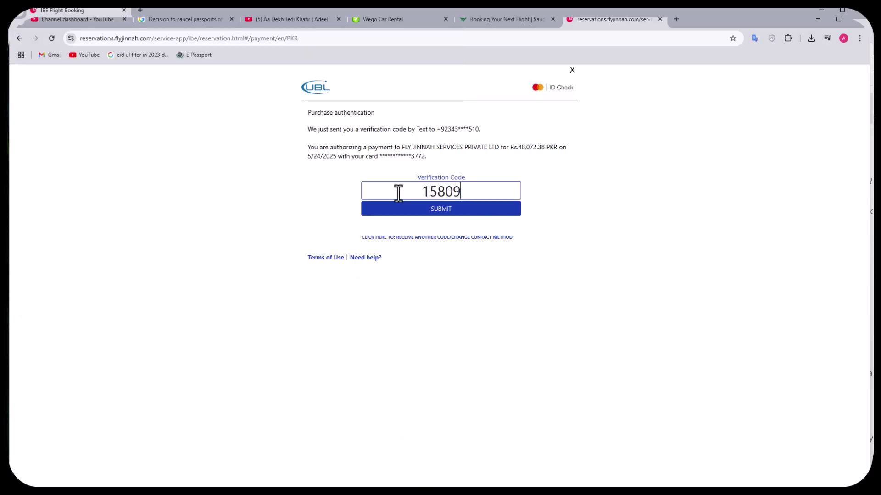
left_click(479, 214)
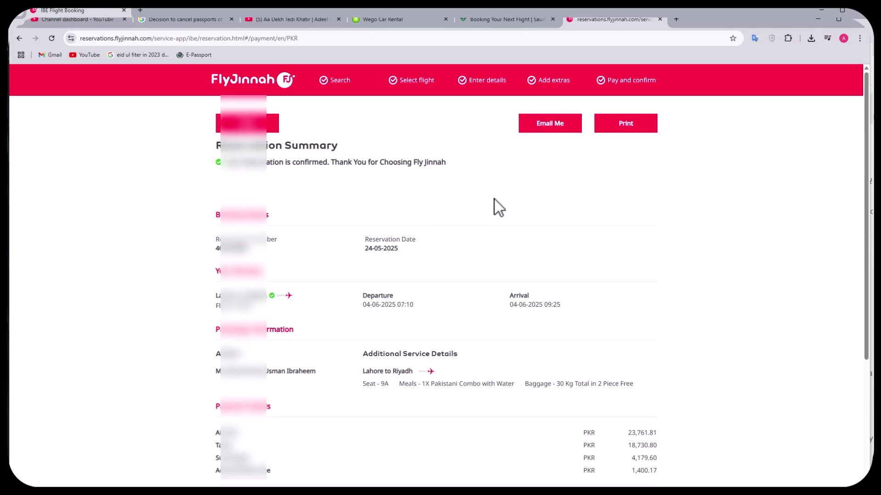
Step: Print the confirmed reservation itinerary from the summary, previewing it as Save as PDF
scroll(544, 190, "down", 2)
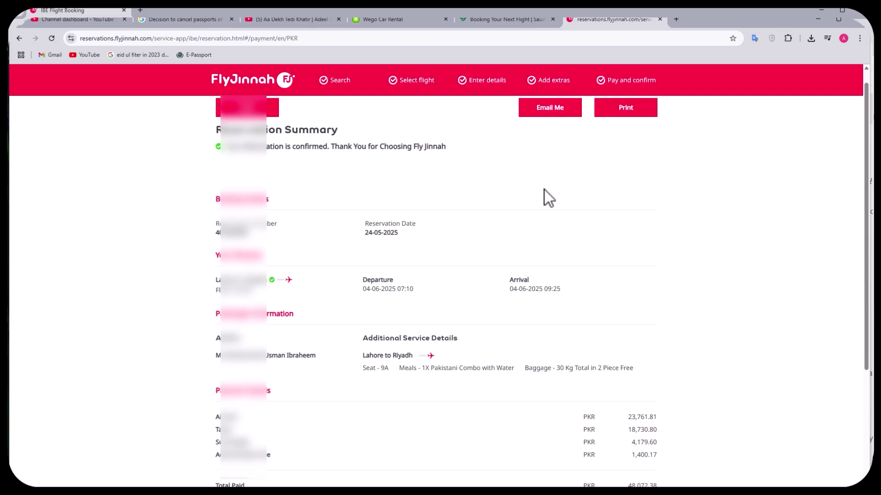
scroll(544, 190, "down", 2)
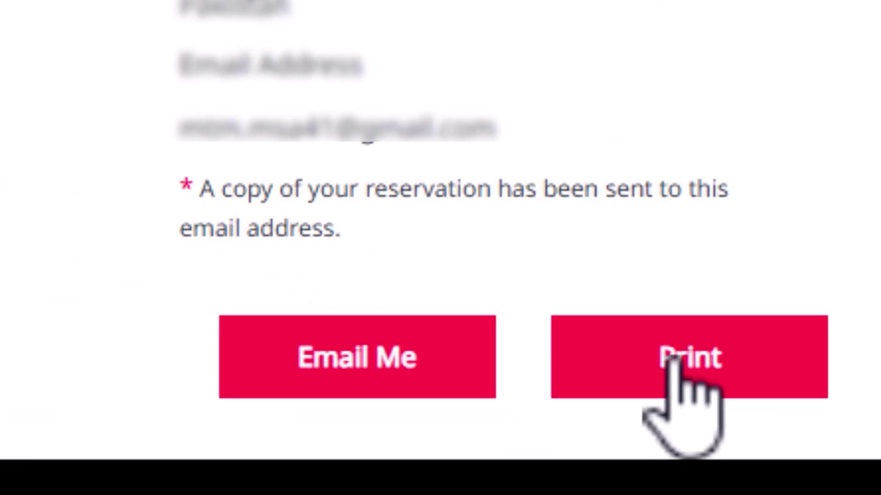
left_click(627, 462)
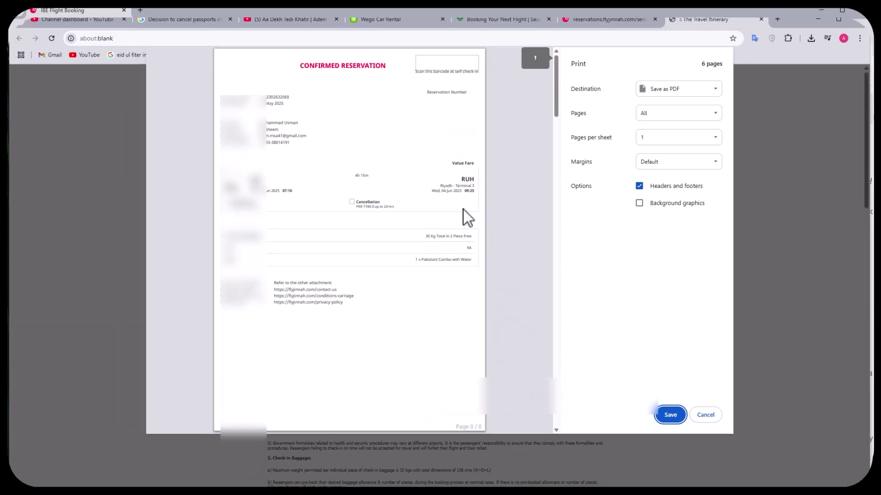
scroll(370, 192, "down", 8)
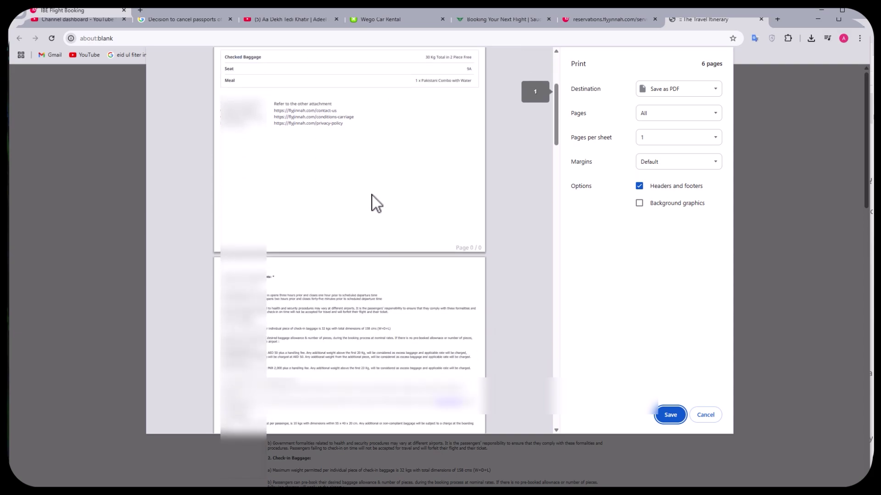
scroll(369, 197, "up", 10)
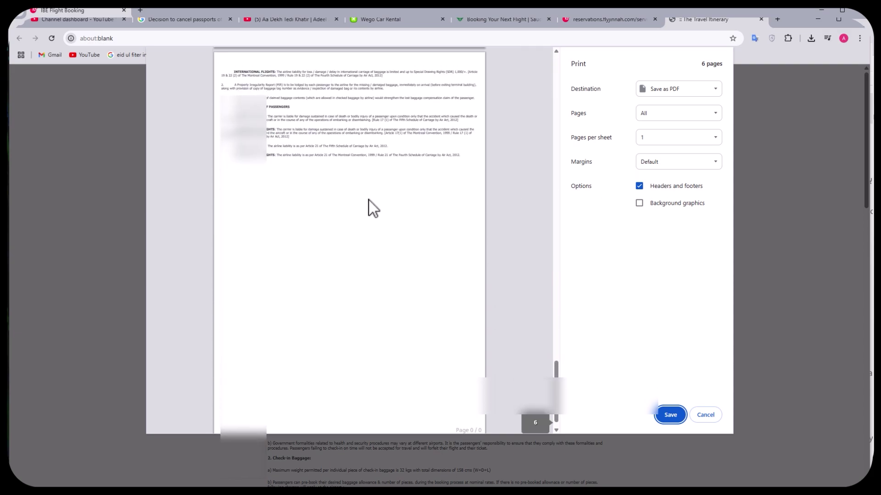
scroll(369, 200, "up", 1)
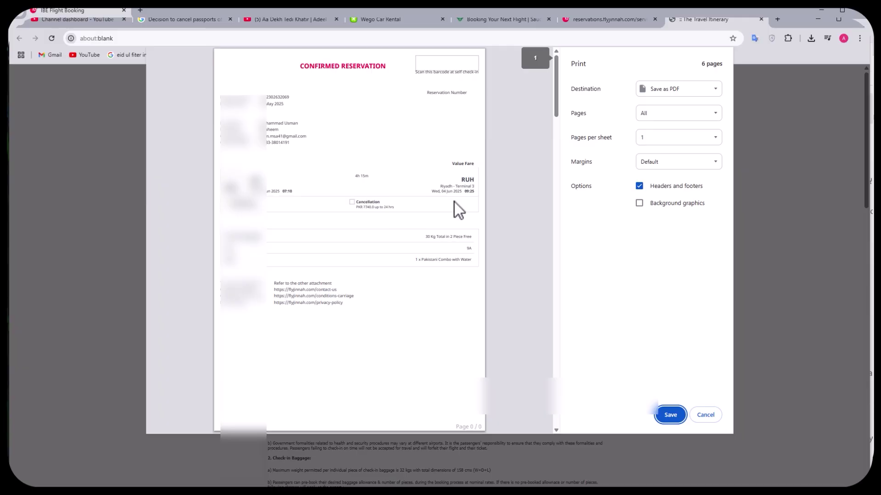